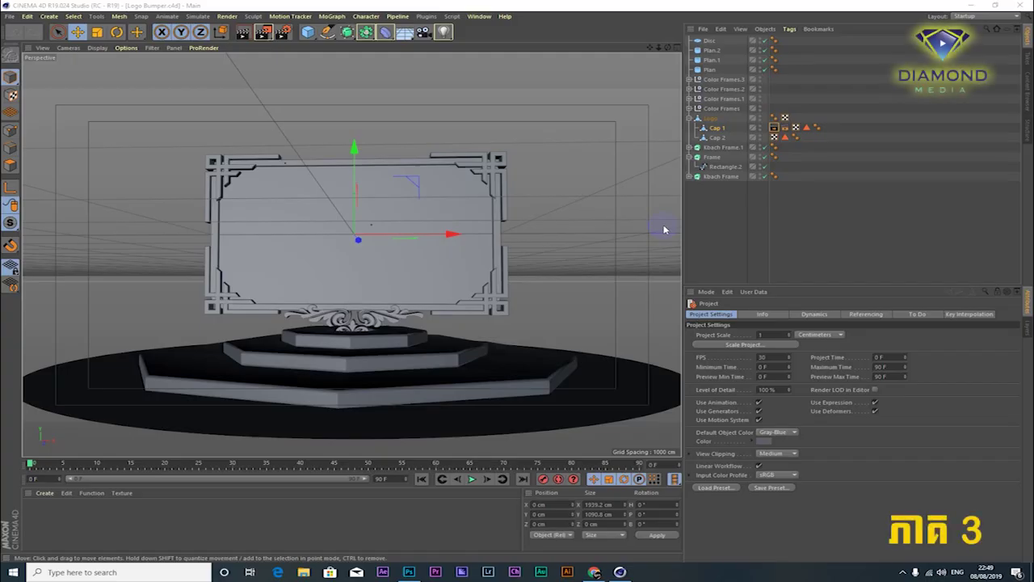
# Deselect Logo, orbit lower, and frame the whole ornate frame and pedestal in the single perspective view
pyautogui.click(471, 122)
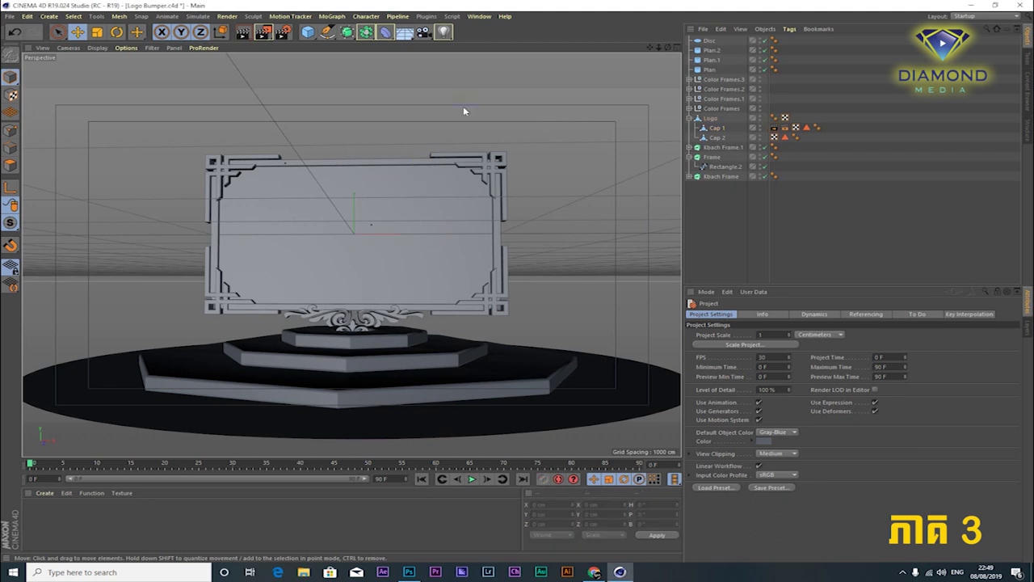
pyautogui.scroll(-3, 456, 145)
pyautogui.scroll(4, 452, 157)
pyautogui.moveTo(453, 157)
pyautogui.keyDown('alt'); pyautogui.mouseDown()
pyautogui.moveTo(429, 202)
pyautogui.moveTo(441, 172)
pyautogui.moveTo(600, 125)
pyautogui.mouseUp(); pyautogui.keyUp('alt')
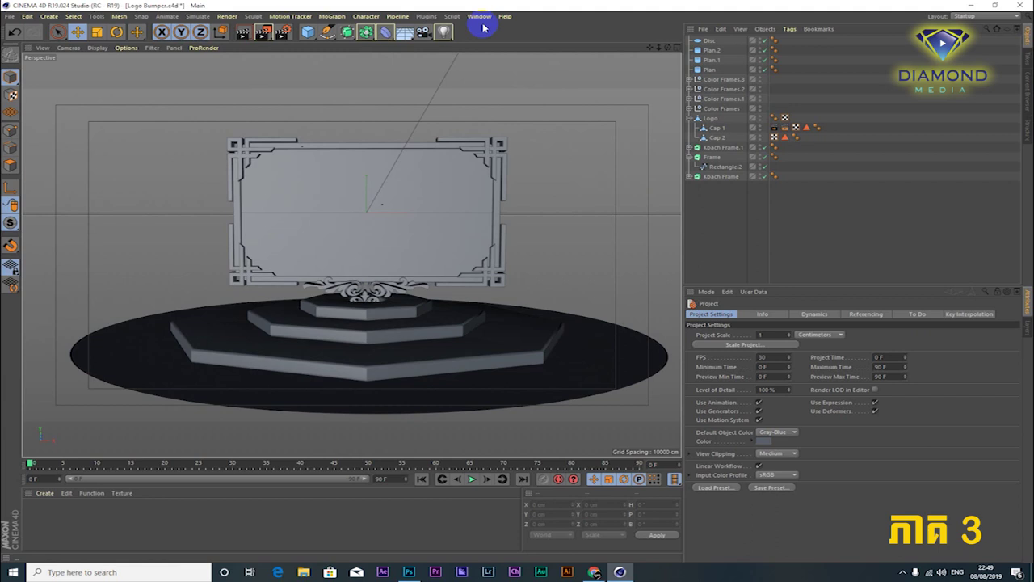
pyautogui.middleClick(588, 118)
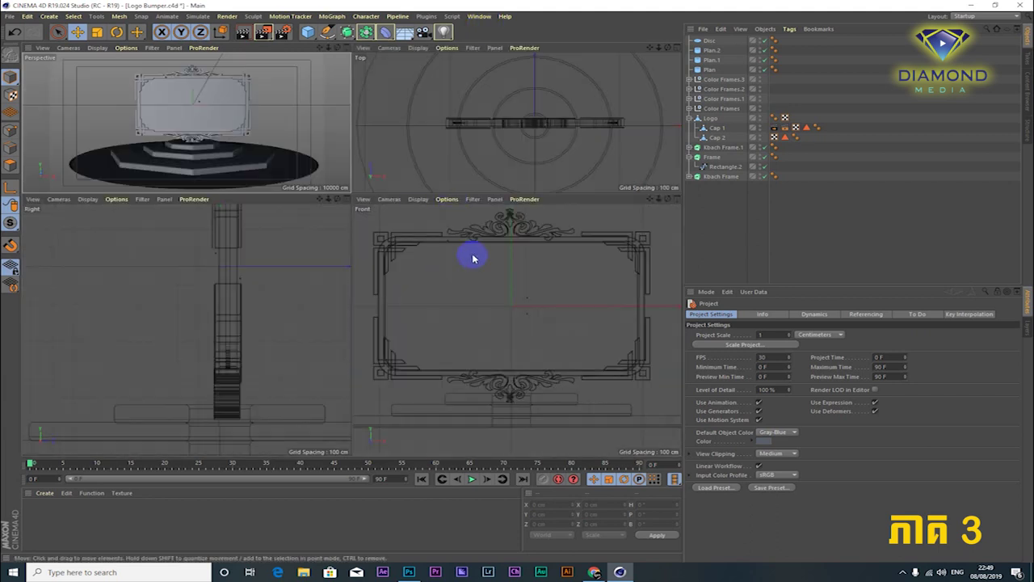
pyautogui.press('h')
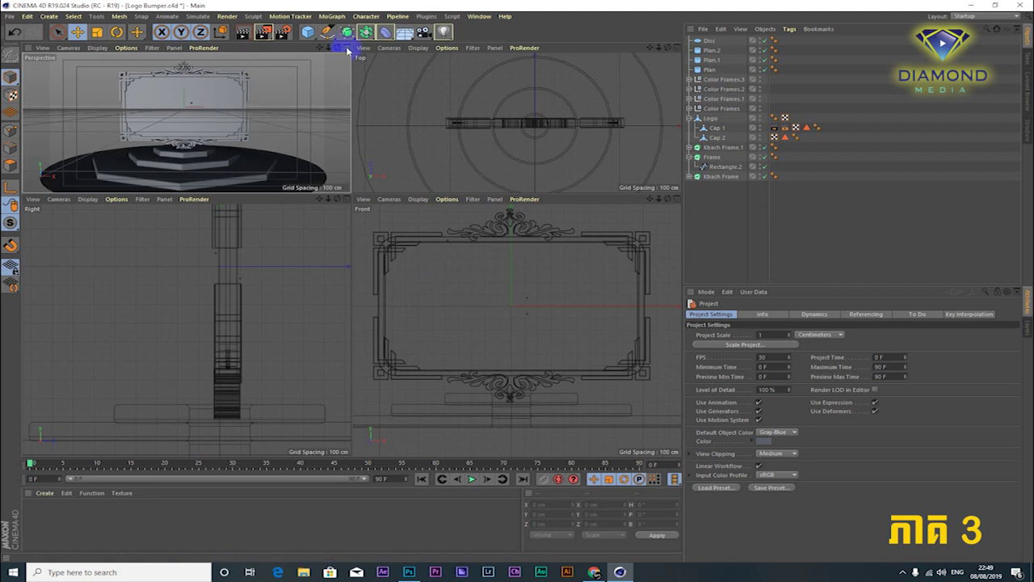
pyautogui.click(345, 47)
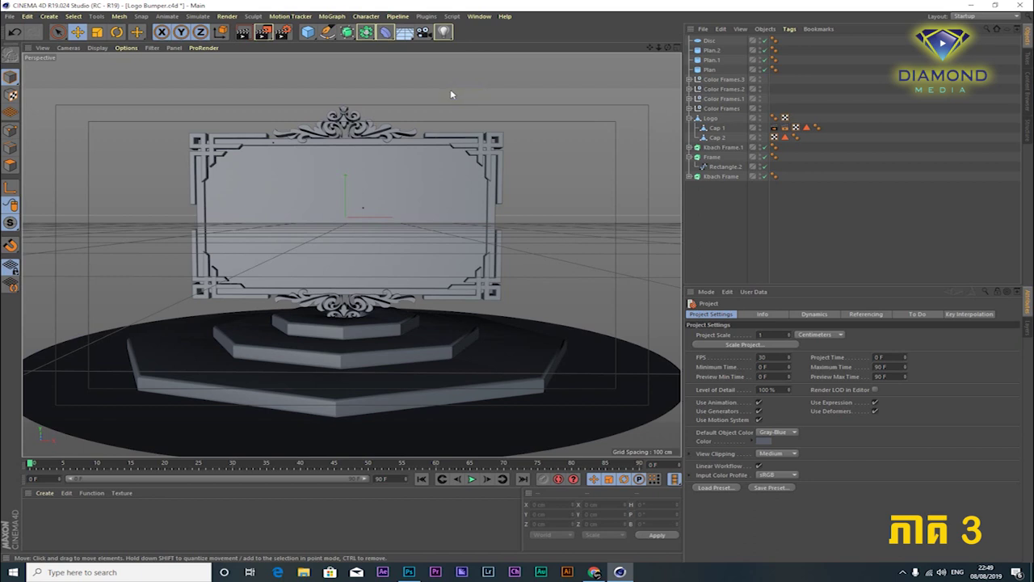
# Open the Content Browser's Presets > Prime > Materials library and look through its Character and Medical categories
pyautogui.click(1027, 84)
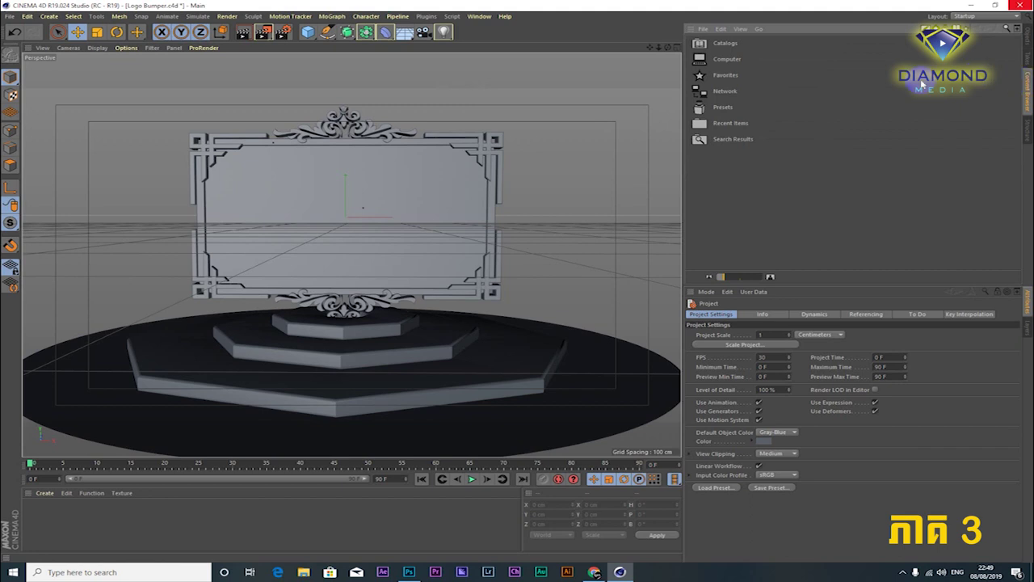
pyautogui.click(729, 110)
pyautogui.doubleClick(729, 110)
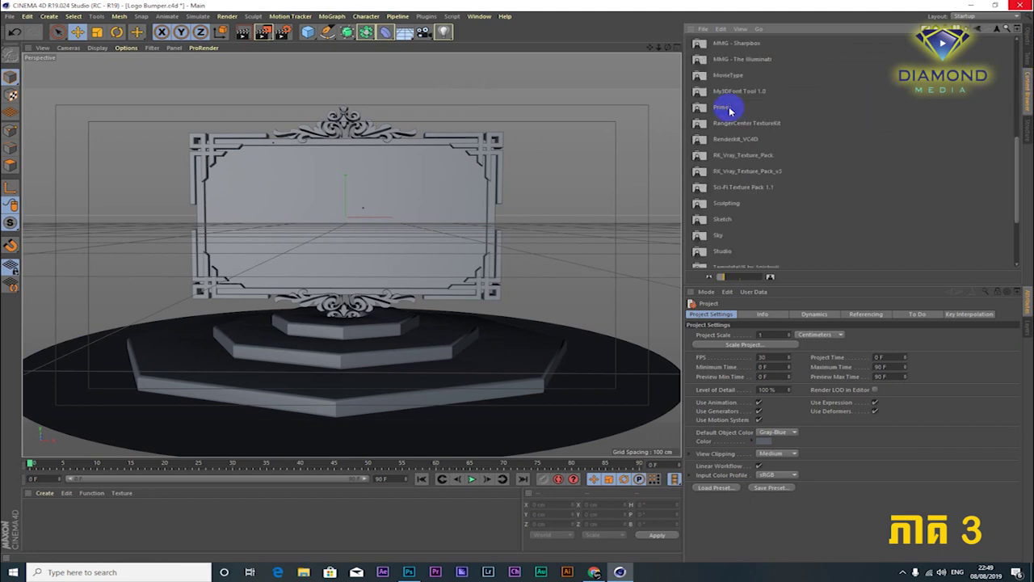
pyautogui.doubleClick(723, 109)
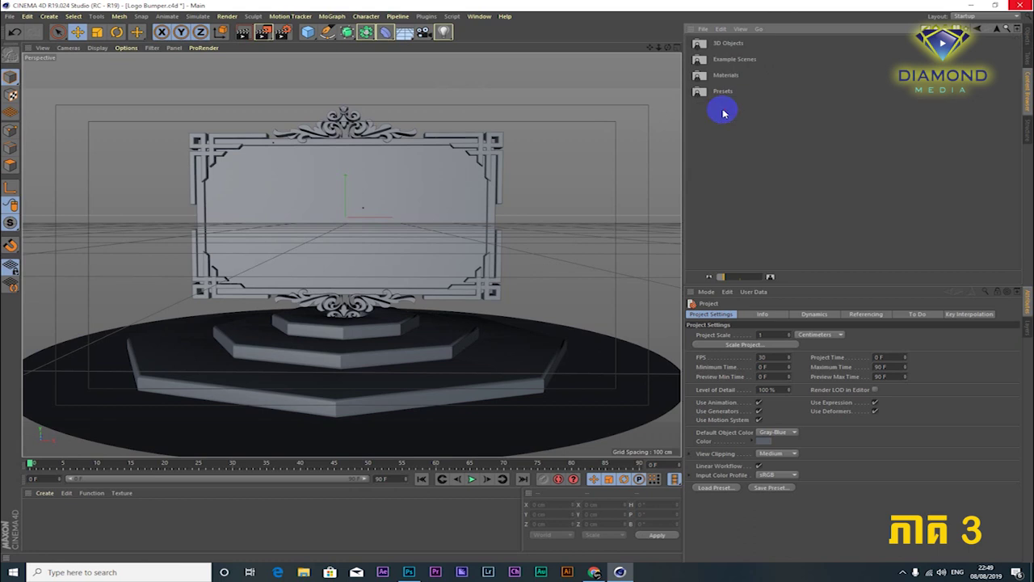
pyautogui.doubleClick(722, 74)
pyautogui.doubleClick(723, 106)
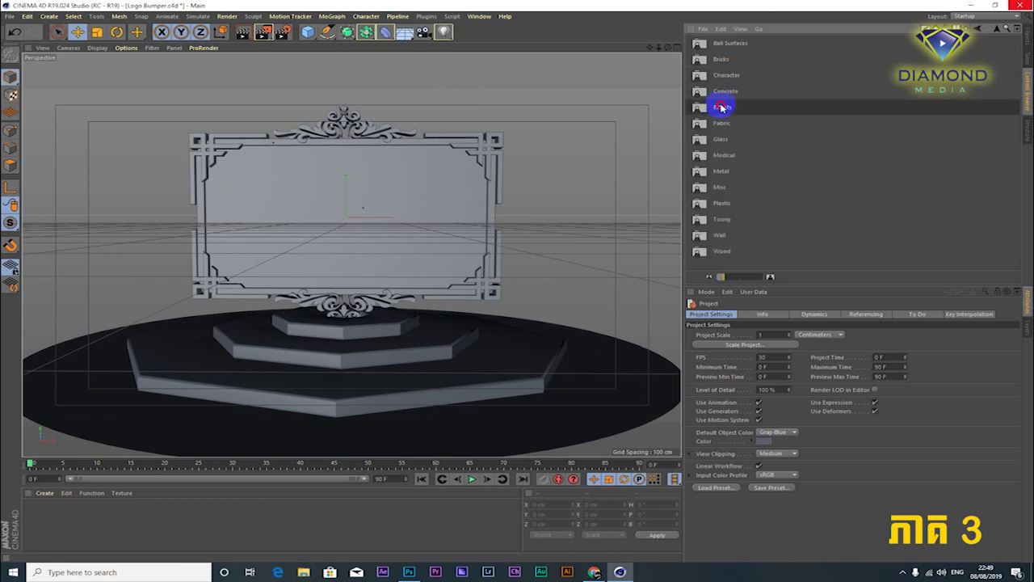
pyautogui.press('BackSpace')
pyautogui.doubleClick(726, 74)
pyautogui.press('BackSpace')
pyautogui.doubleClick(715, 153)
pyautogui.press('BackSpace')
pyautogui.press('BackSpace')
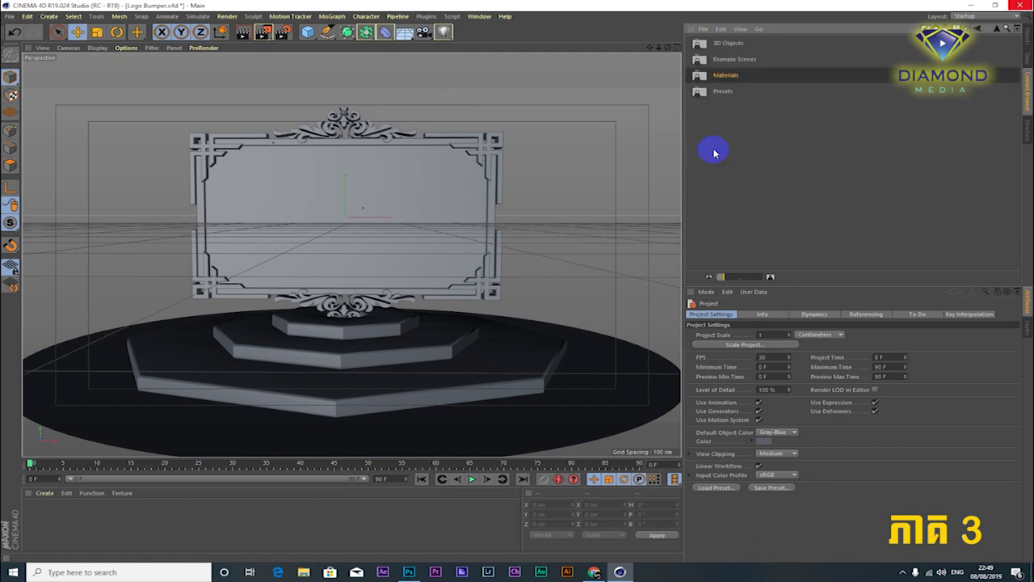
pyautogui.press('BackSpace')
# Check the Asphalt and Bricks categories, then open the Car Paint materials folder
pyautogui.scroll(-5, 795, 139)
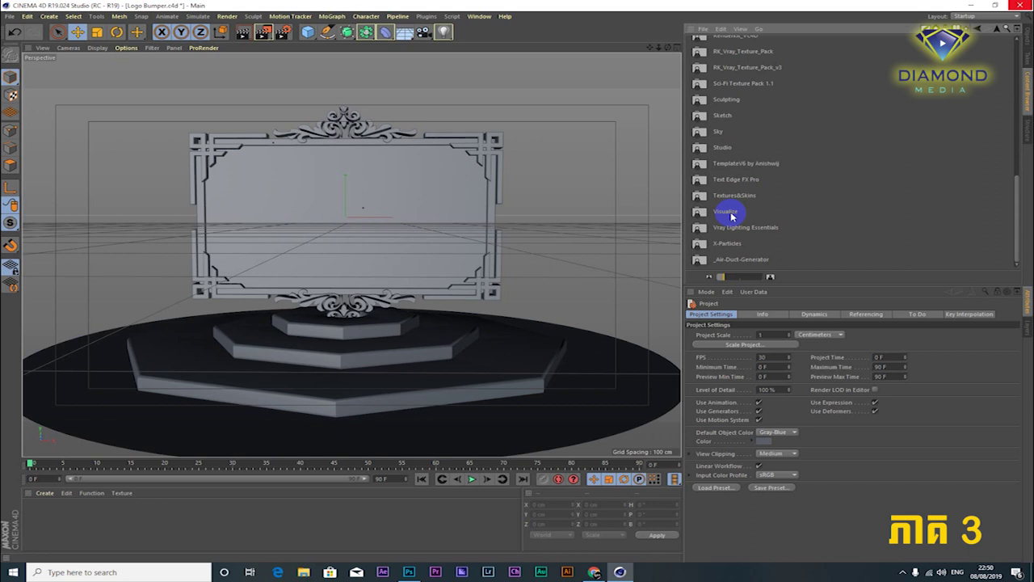
pyautogui.press('BackSpace')
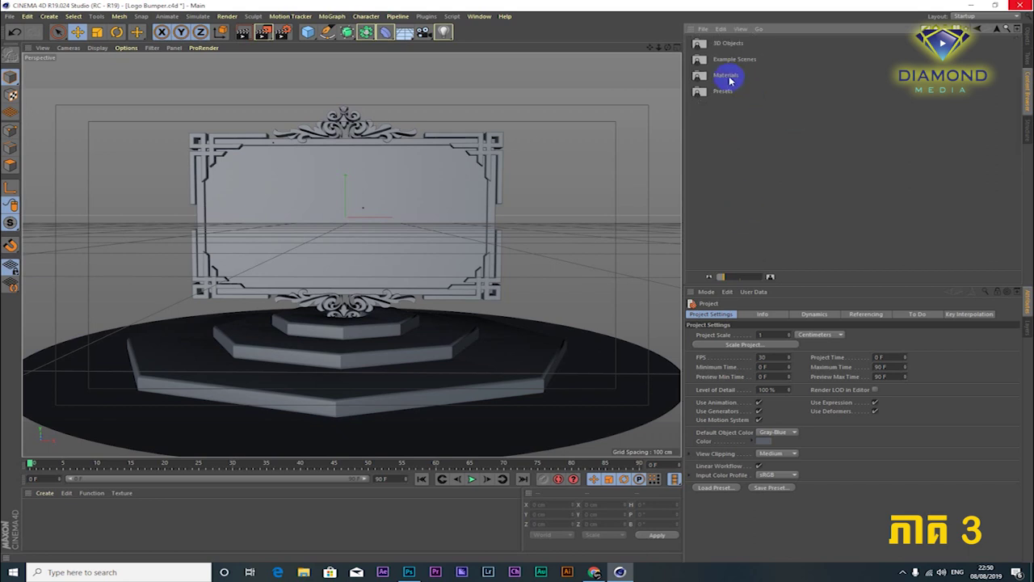
pyautogui.doubleClick(727, 76)
pyautogui.doubleClick(724, 44)
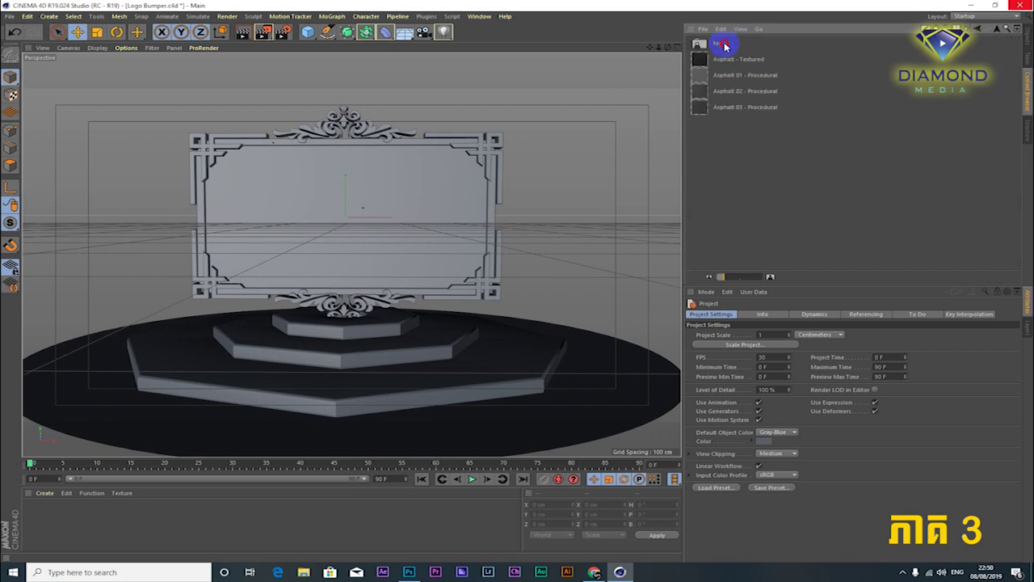
pyautogui.press('BackSpace')
pyautogui.doubleClick(721, 60)
pyautogui.press('BackSpace')
pyautogui.doubleClick(727, 75)
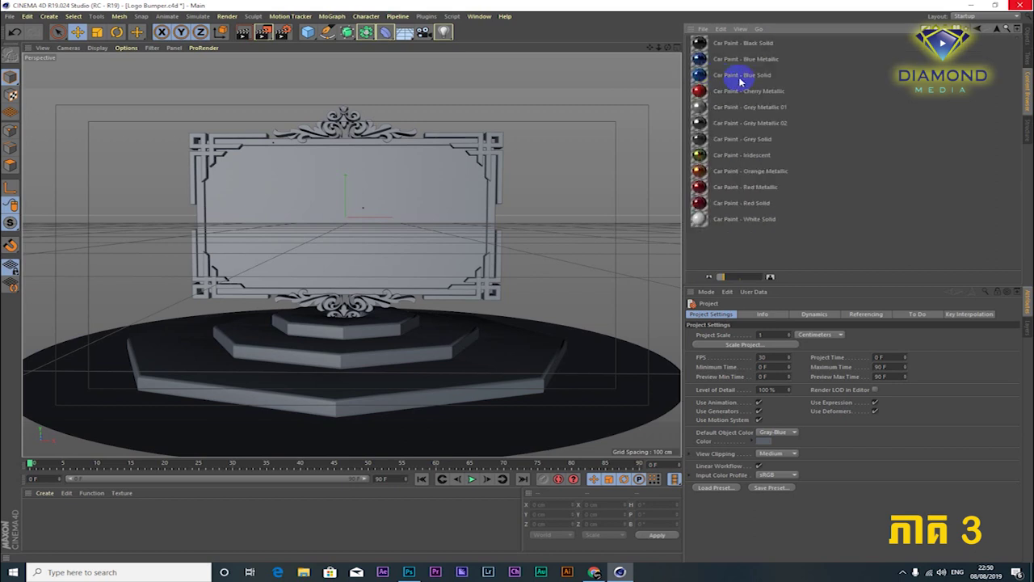
# Add the Car Paint Cherry Metallic, Car Paint Blue Metallic and Ceramic Porcelain SSS materials to the scene
pyautogui.moveTo(699, 91); pyautogui.dragTo(386, 526)
pyautogui.moveTo(727, 59)
pyautogui.mouseDown()
pyautogui.moveTo(432, 496)
pyautogui.moveTo(396, 517)
pyautogui.mouseUp()
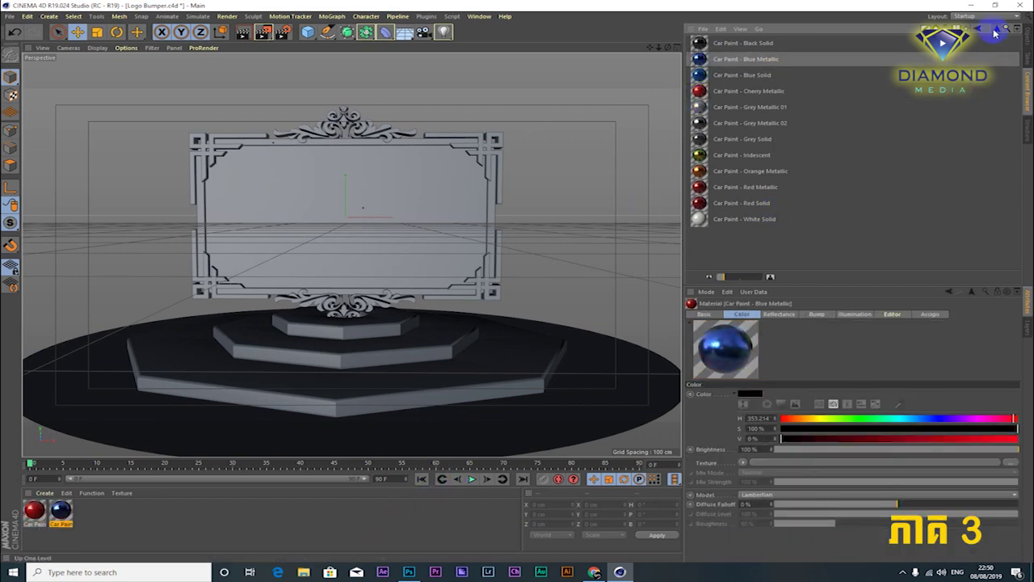
pyautogui.click(995, 30)
pyautogui.doubleClick(727, 90)
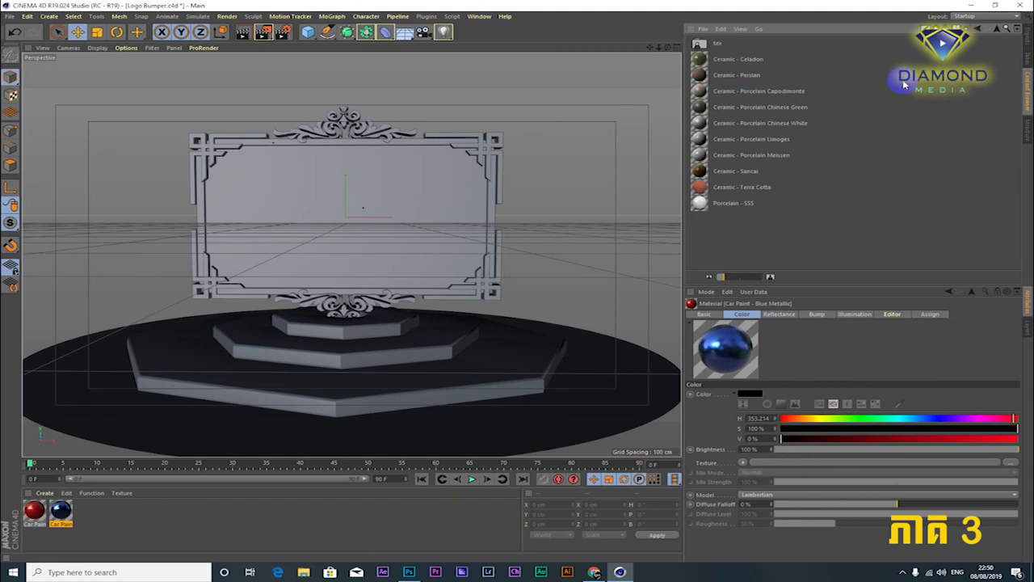
pyautogui.moveTo(703, 203); pyautogui.dragTo(408, 509)
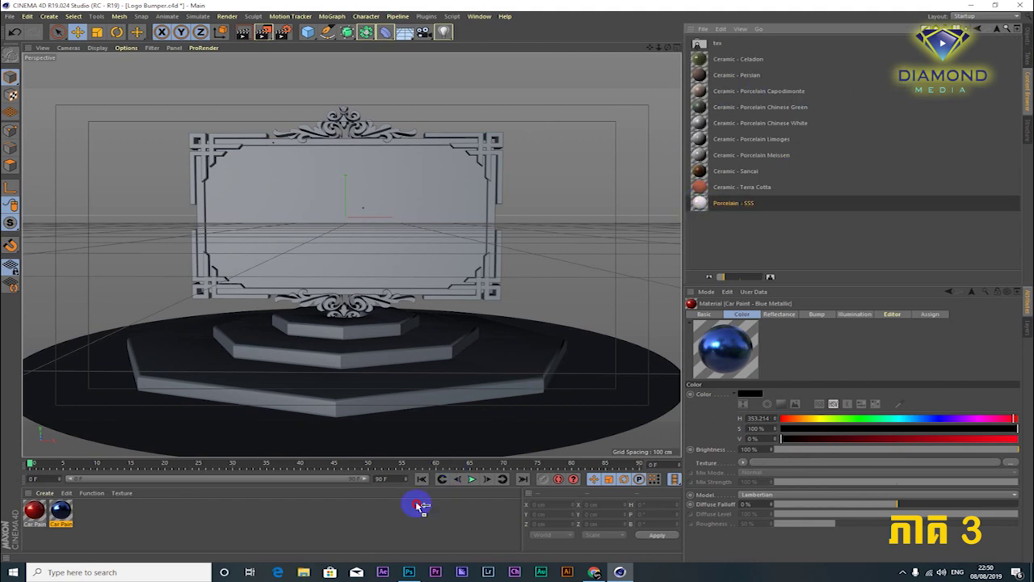
# Browse the Concrete and Fabric folders, then add Glass - Murano and Glass - Turquoise from Glass
pyautogui.click(996, 30)
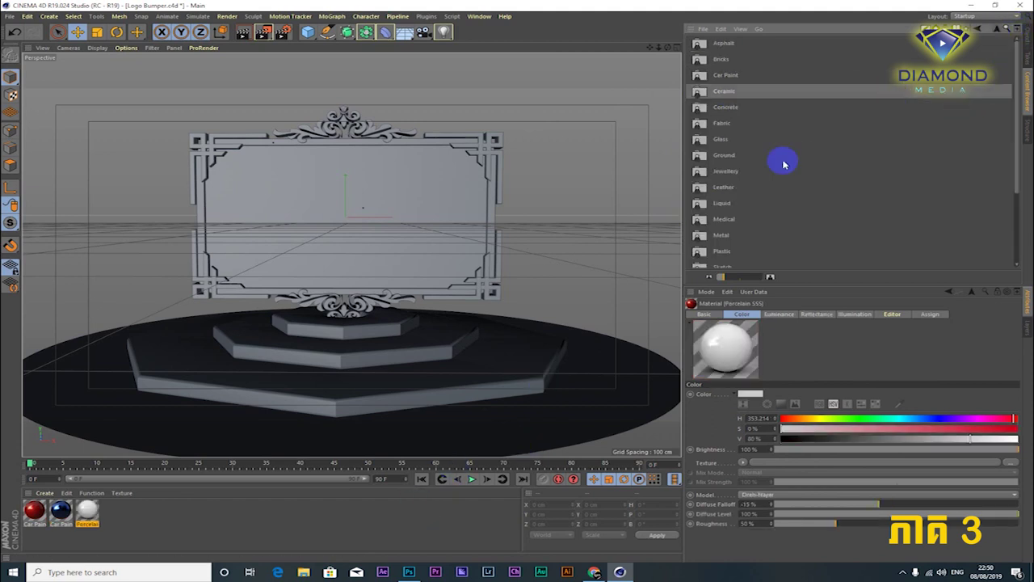
pyautogui.doubleClick(722, 113)
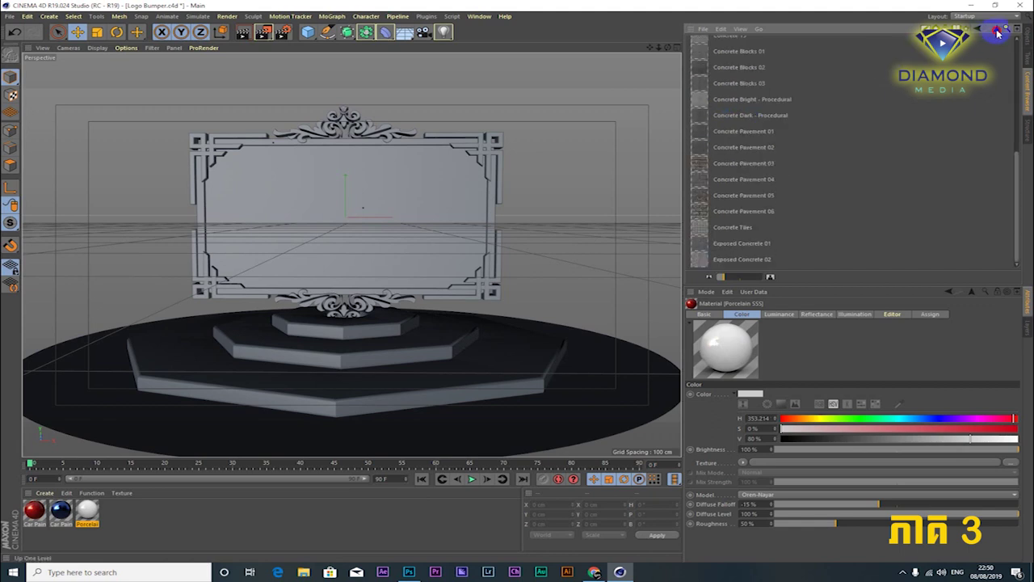
pyautogui.click(998, 31)
pyautogui.doubleClick(713, 124)
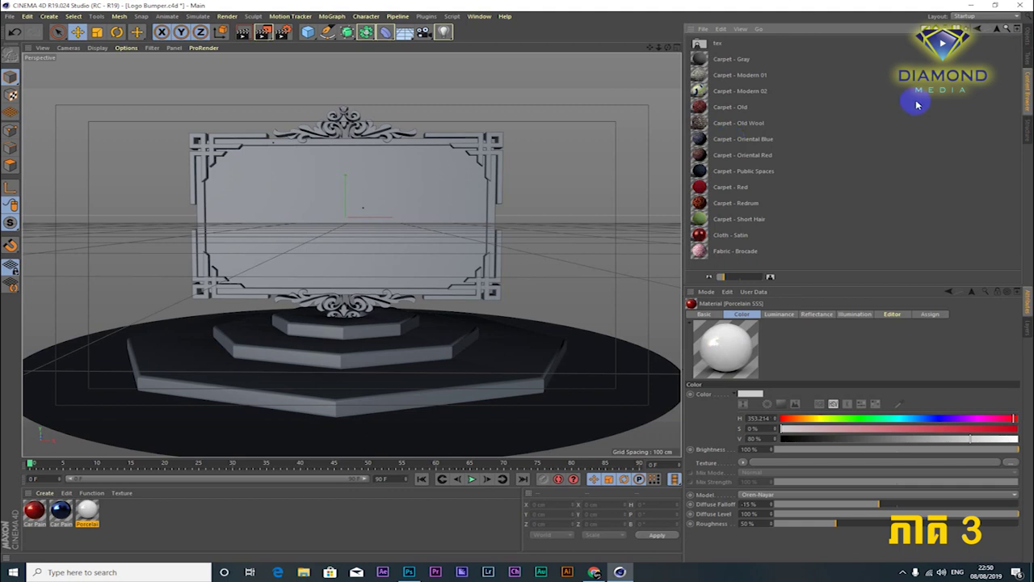
pyautogui.click(998, 31)
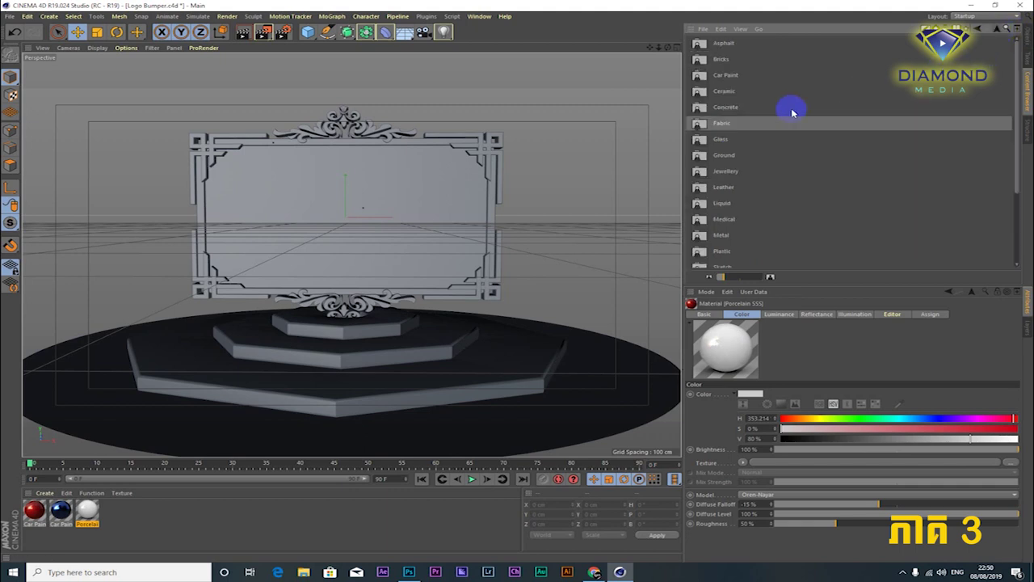
pyautogui.doubleClick(721, 139)
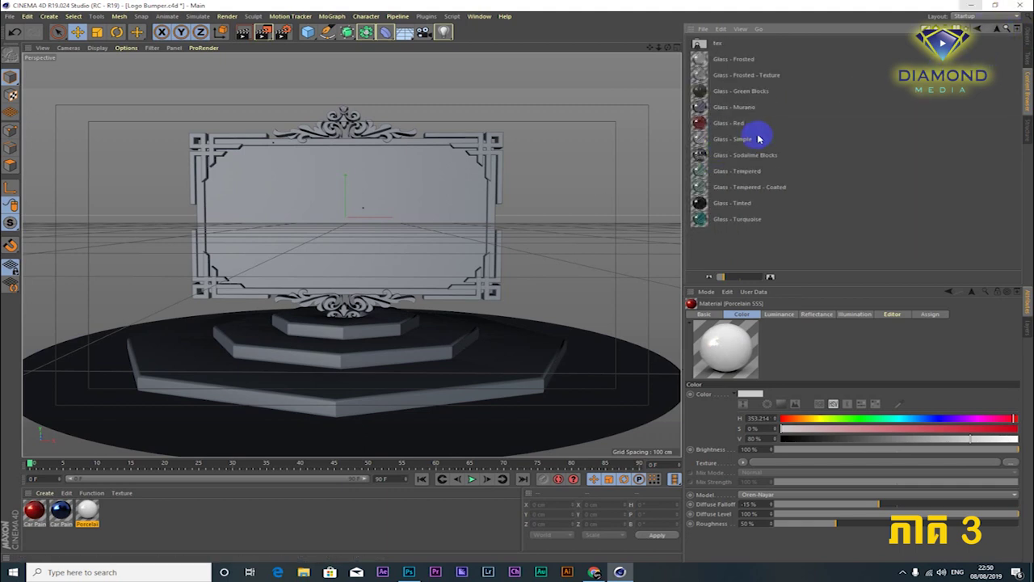
pyautogui.doubleClick(729, 107)
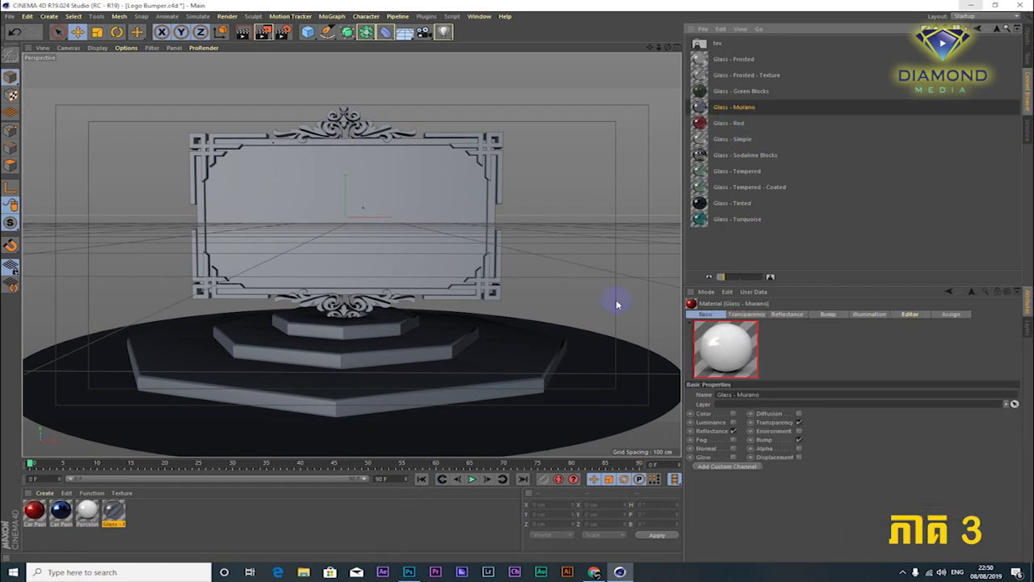
pyautogui.doubleClick(719, 219)
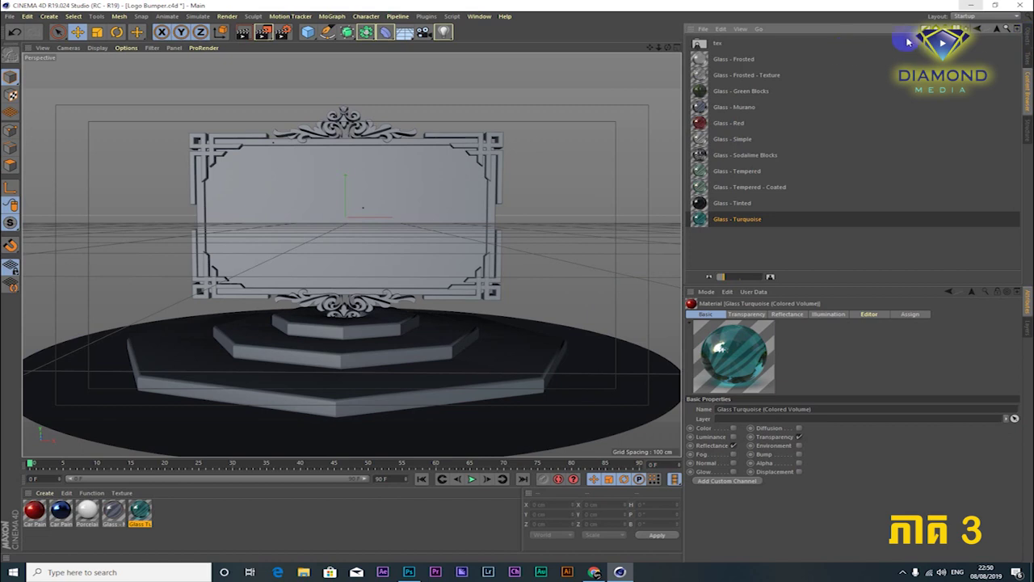
# Check the object hierarchy, view the Ground materials folder, and return to the category list
pyautogui.click(1027, 37)
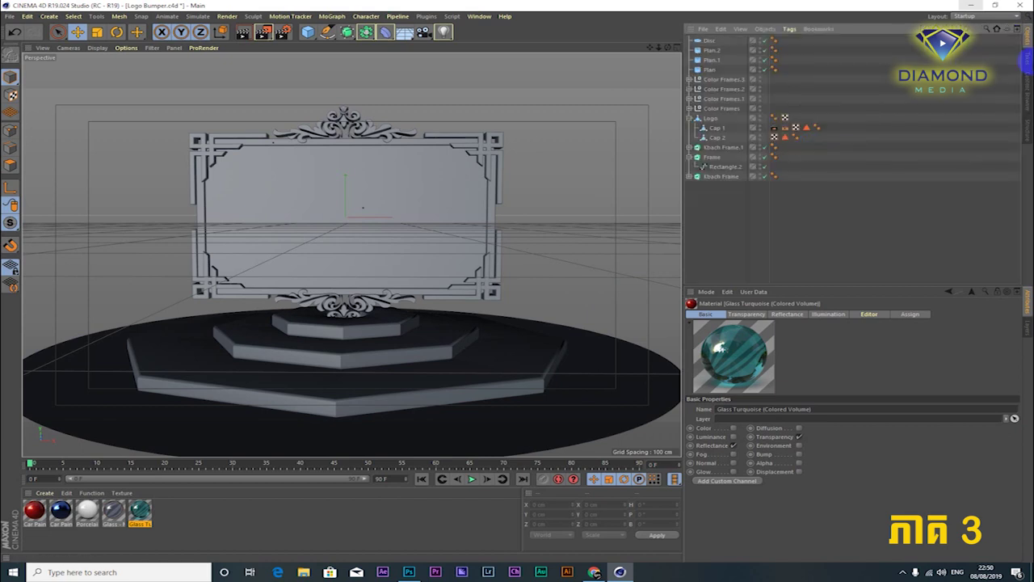
pyautogui.click(1028, 79)
pyautogui.click(997, 33)
pyautogui.doubleClick(722, 157)
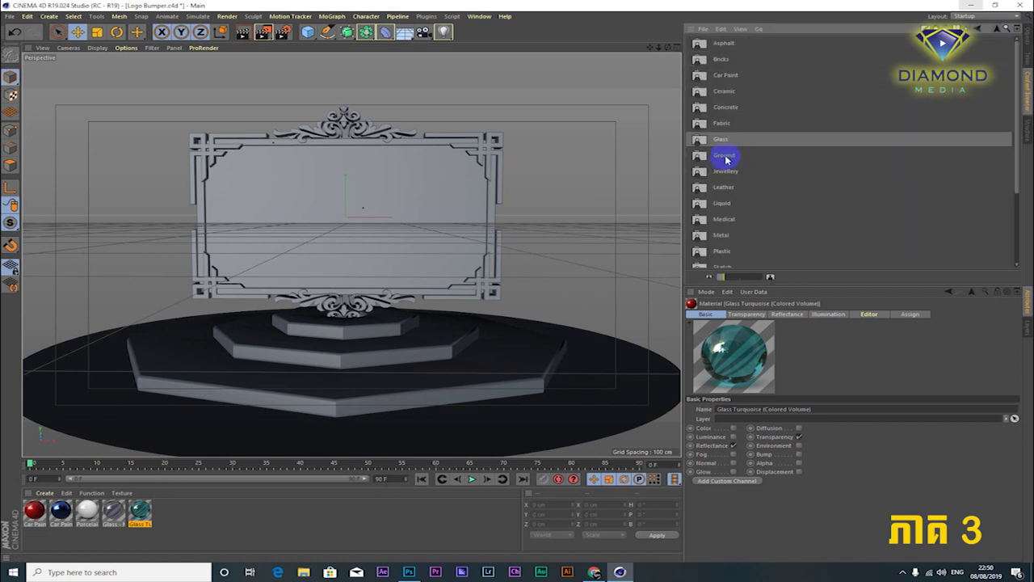
pyautogui.click(1000, 31)
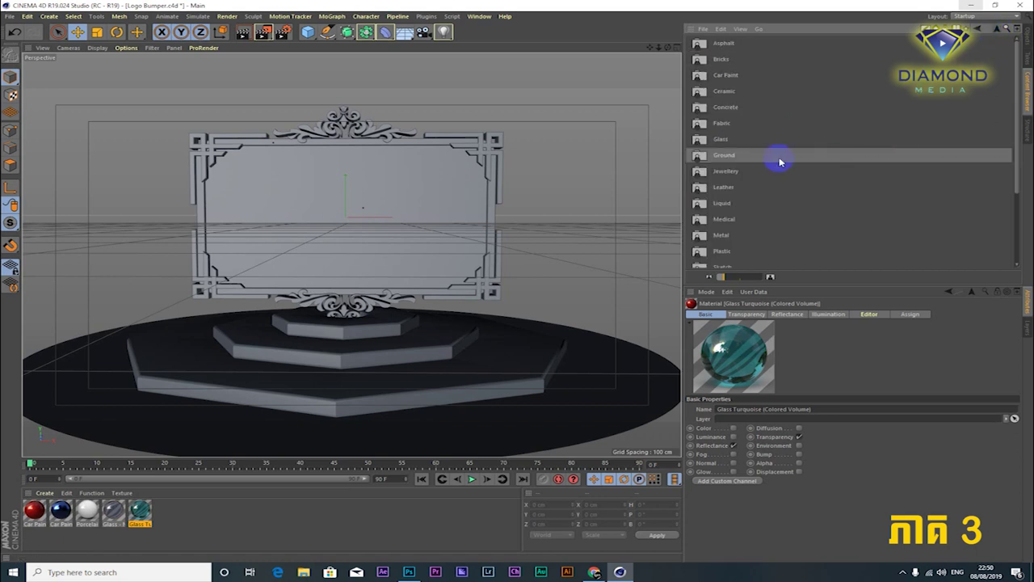
# Open the Jewellery materials, orbit to face the textured gold-and-red frame head-on, and reopen the library
pyautogui.doubleClick(719, 171)
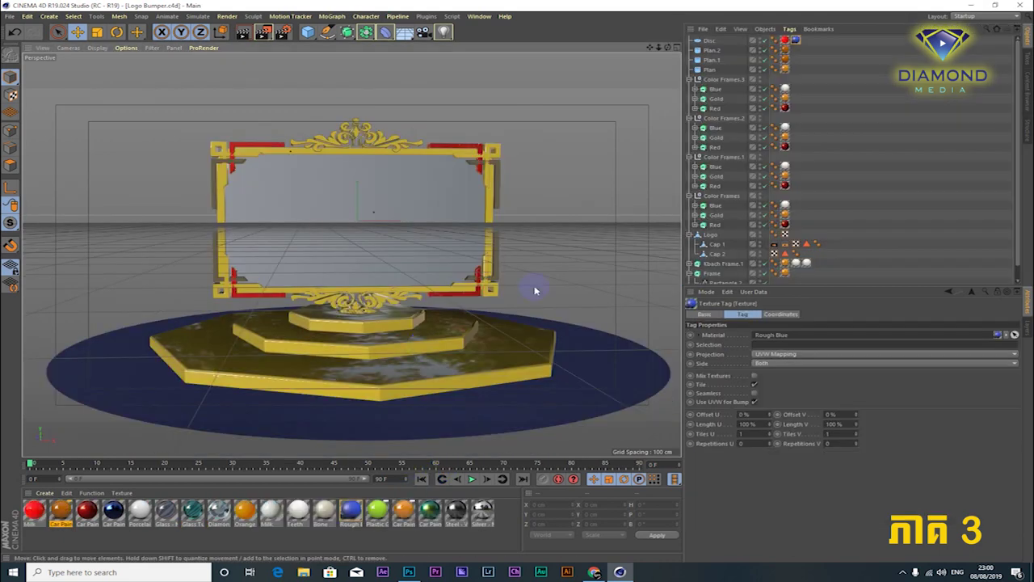
pyautogui.moveTo(517, 313)
pyautogui.keyDown('alt'); pyautogui.mouseDown()
pyautogui.moveTo(523, 304)
pyautogui.moveTo(491, 280)
pyautogui.mouseUp(); pyautogui.keyUp('alt')
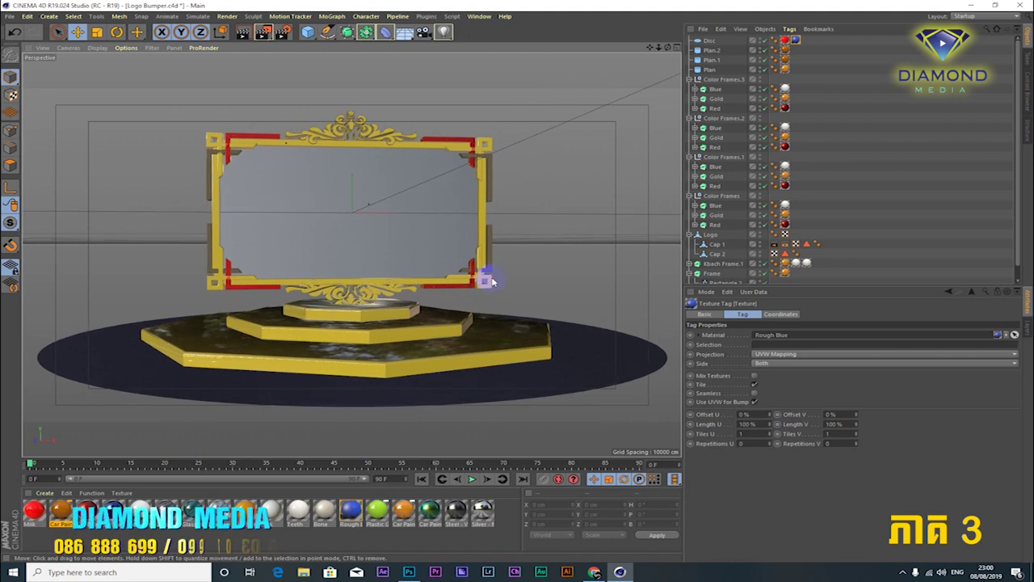
pyautogui.click(1029, 95)
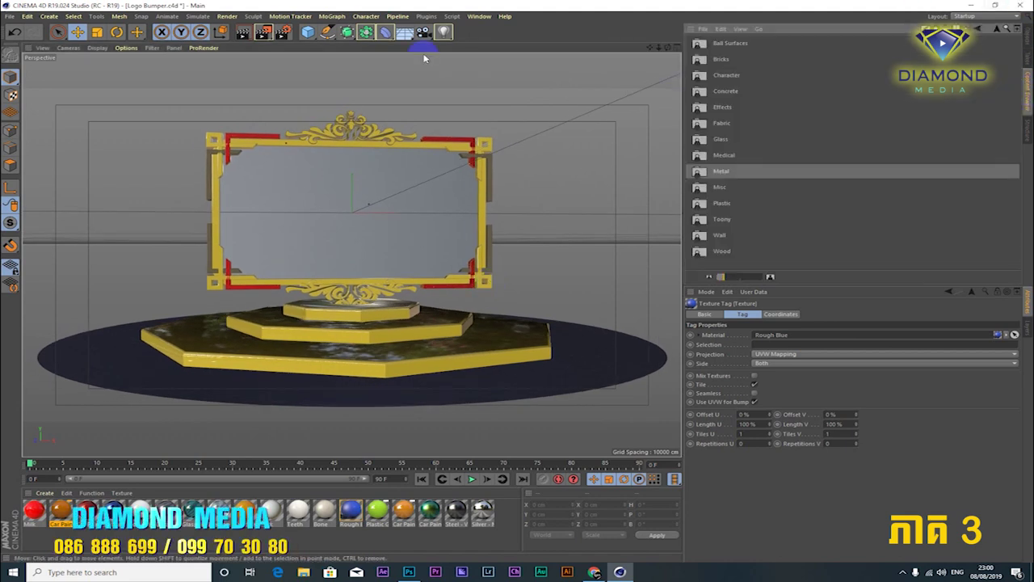
# Add a Physical Sky from the Floor/Sky palette and test-render the lit scene in the viewport
pyautogui.click(405, 34)
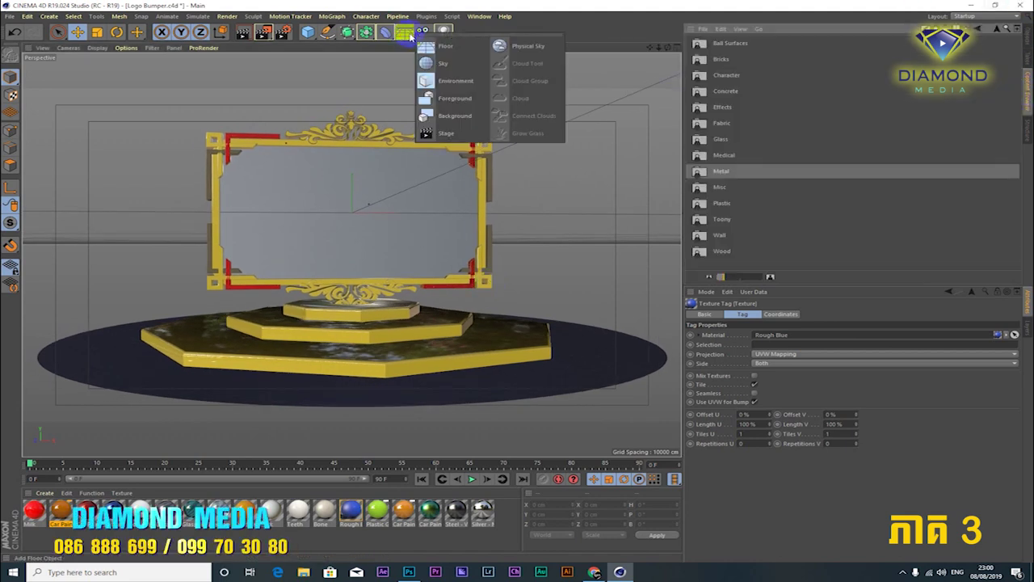
pyautogui.click(511, 46)
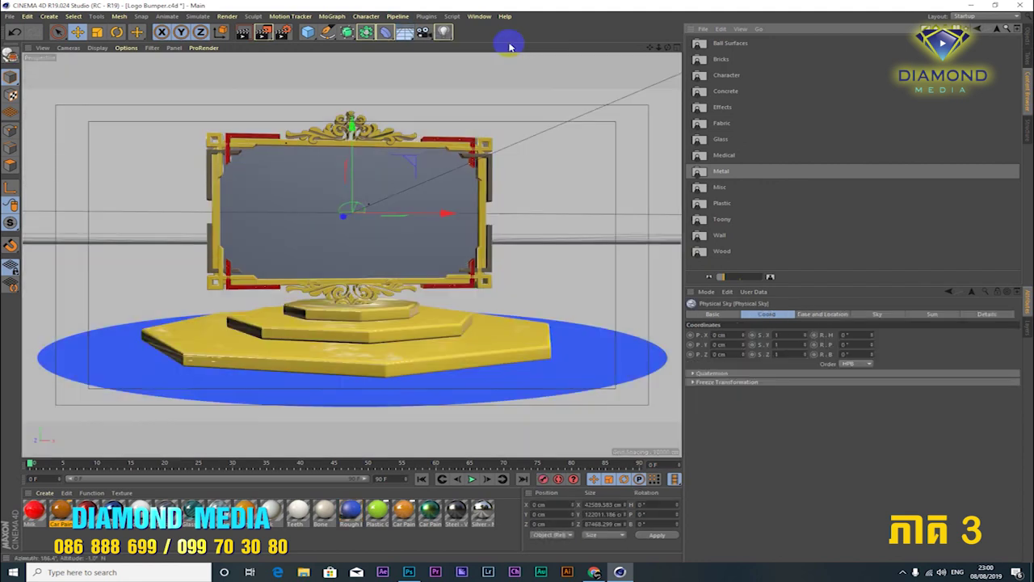
pyautogui.click(242, 34)
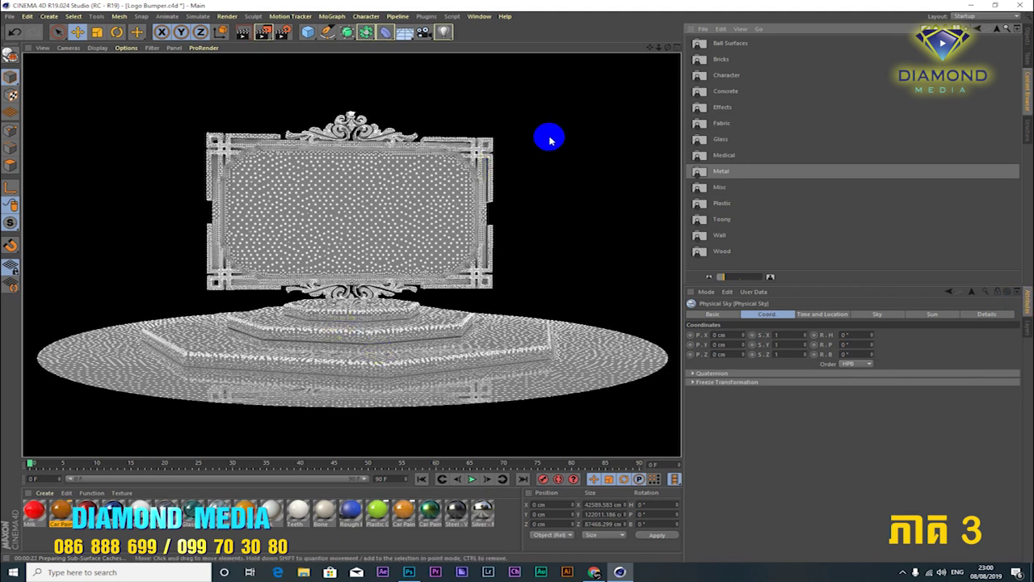
pyautogui.click(557, 194)
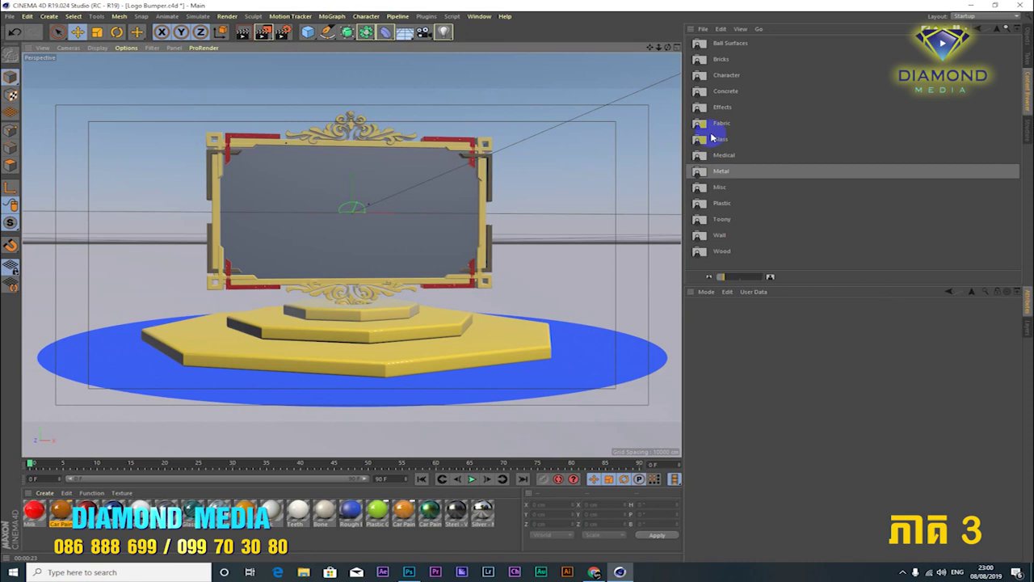
pyautogui.hotkey('shift', 'F1')
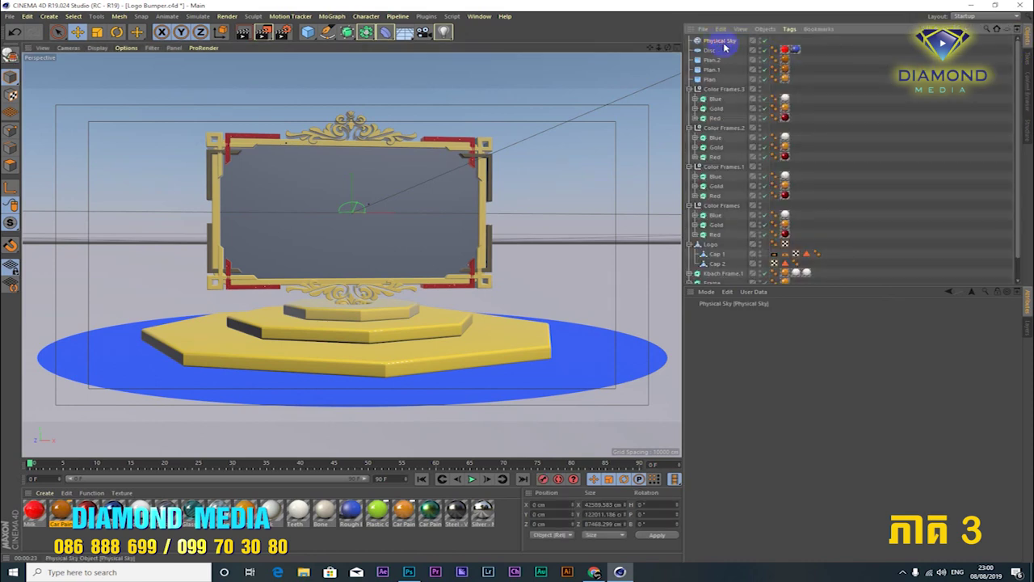
# Switch the Content Browser to tree view and search the library for HDR
pyautogui.click(1022, 97)
pyautogui.click(1009, 30)
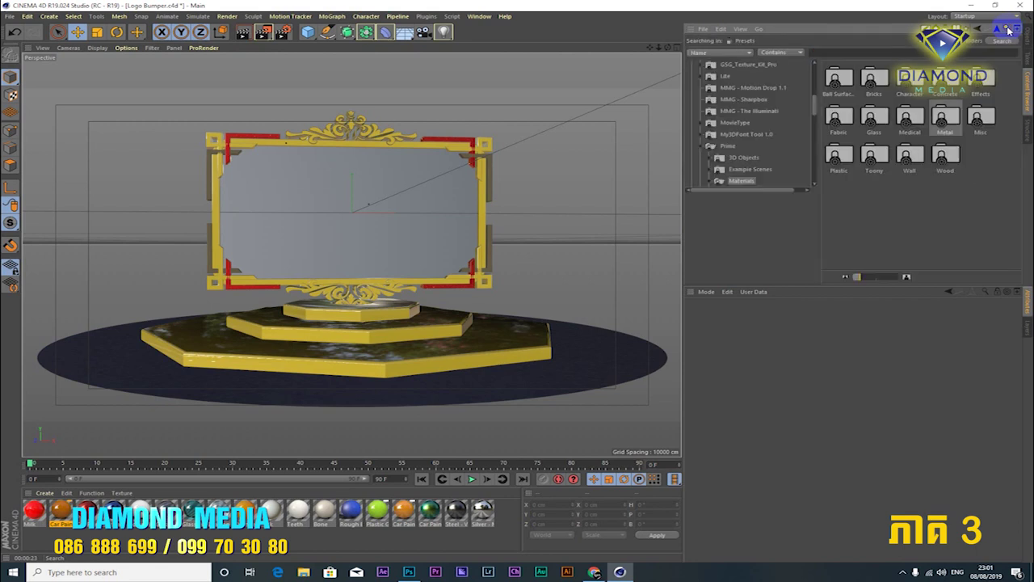
pyautogui.click(858, 55)
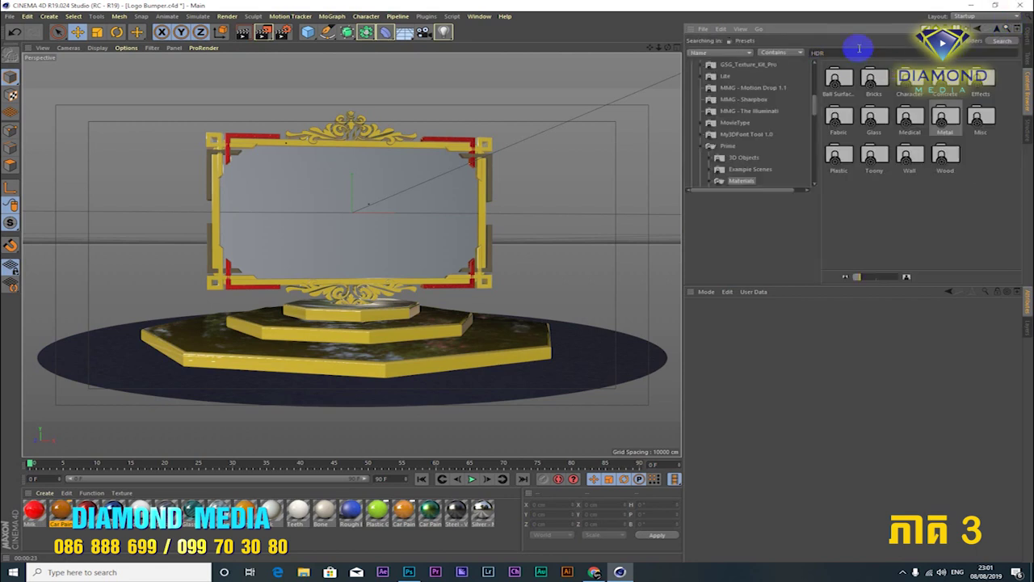
pyautogui.press('Return')
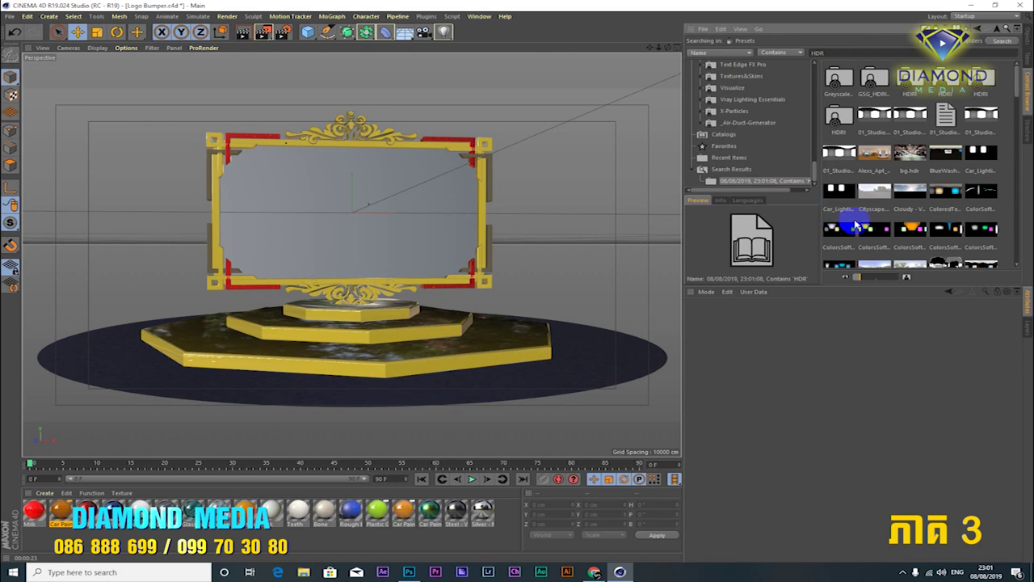
# Find the HDRSky.c4d preset among the search results and load it into the scene
pyautogui.scroll(-5, 946, 167)
pyautogui.scroll(-3, 956, 171)
pyautogui.scroll(-3, 956, 171)
pyautogui.scroll(-3, 957, 171)
pyautogui.scroll(2, 953, 172)
pyautogui.scroll(2, 953, 172)
pyautogui.scroll(2, 954, 172)
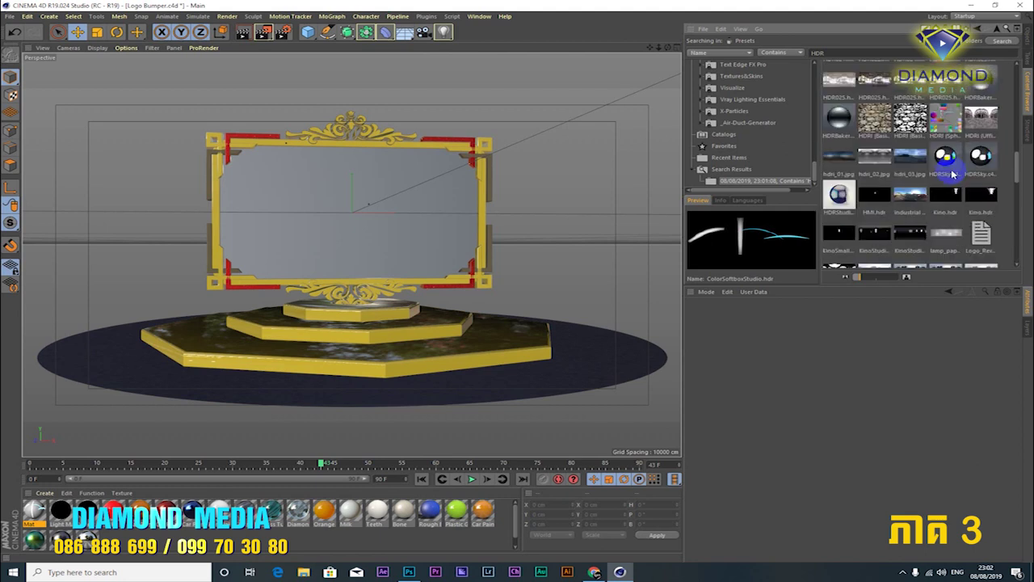
pyautogui.click(946, 162)
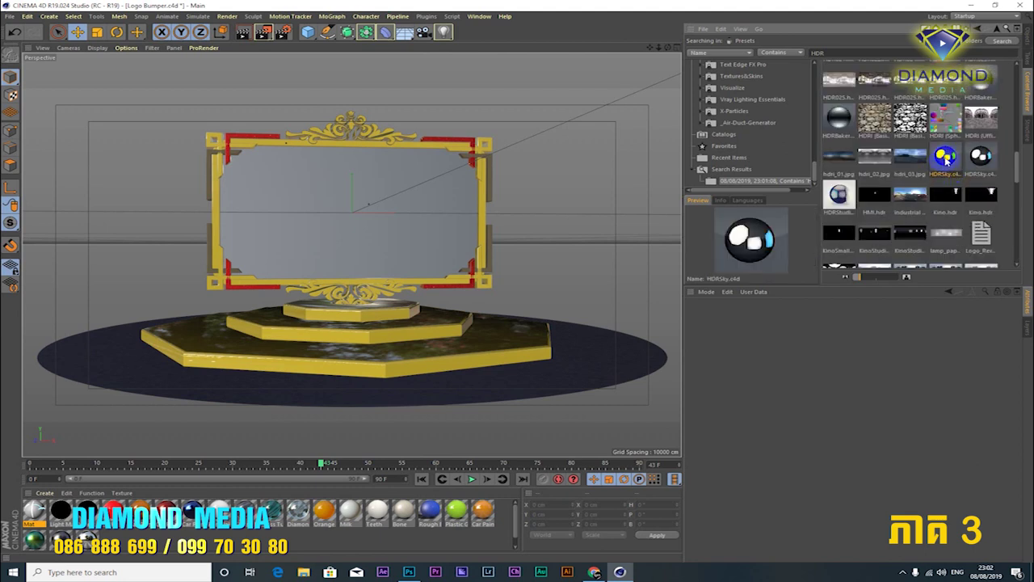
pyautogui.doubleClick(946, 159)
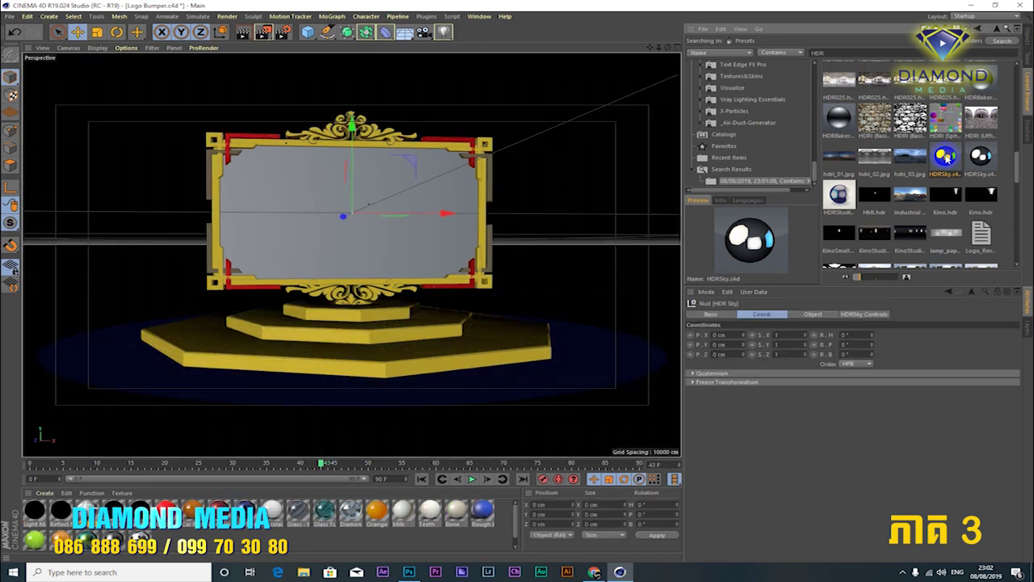
# Create a new blank material, Mat.1, and open it in the Material Editor
pyautogui.click(1028, 51)
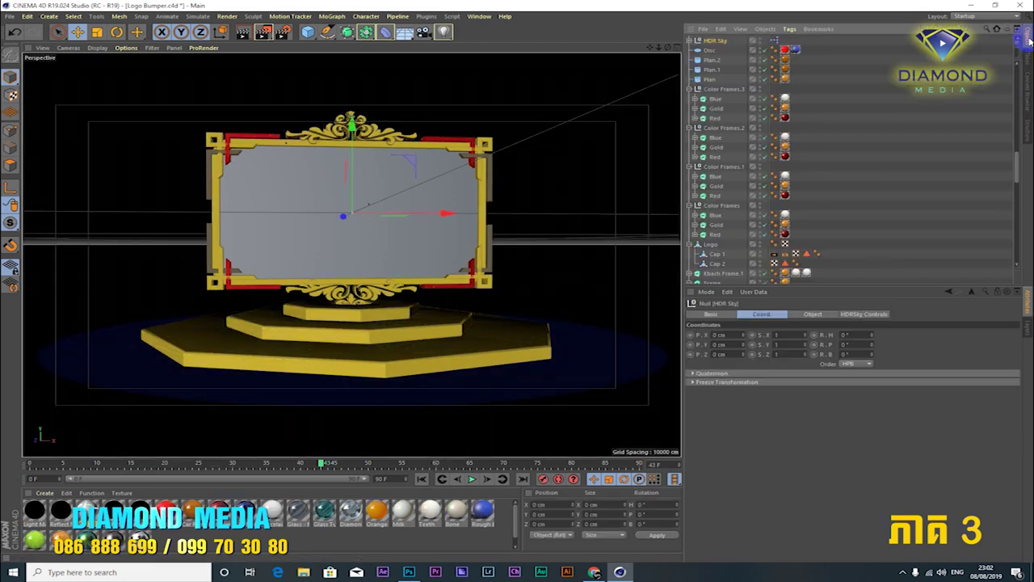
pyautogui.click(1029, 87)
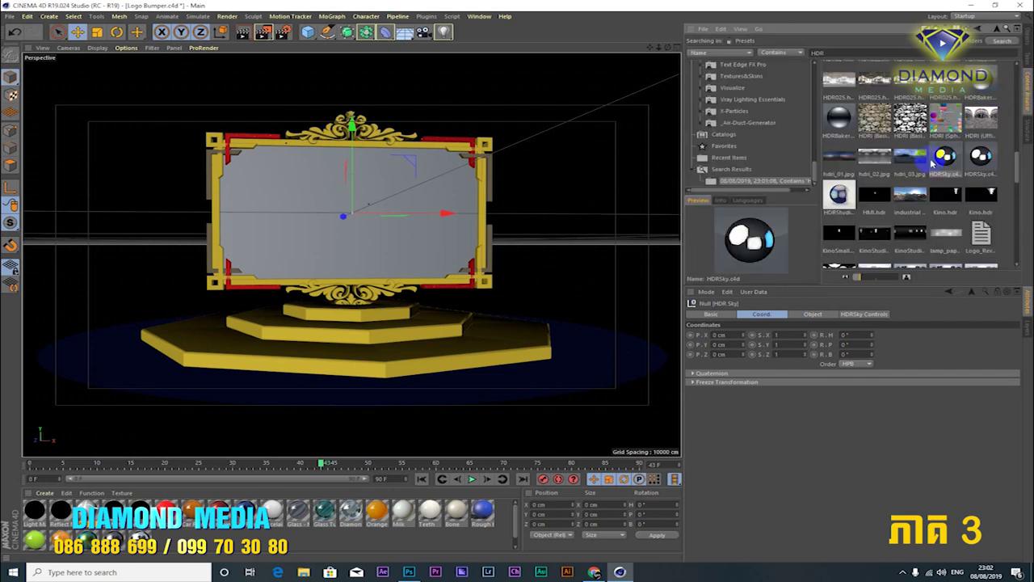
pyautogui.click(46, 493)
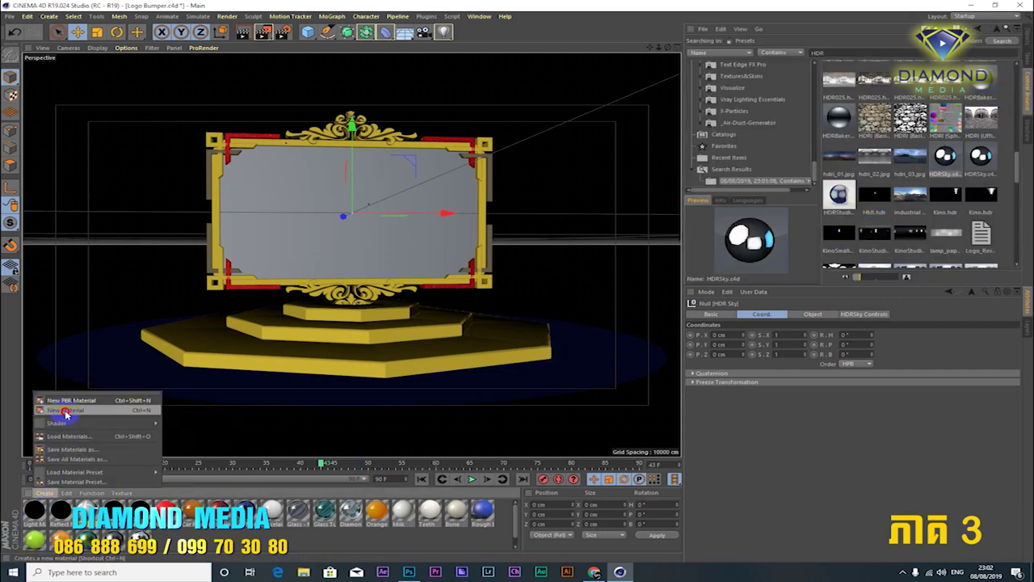
pyautogui.click(67, 410)
pyautogui.doubleClick(34, 511)
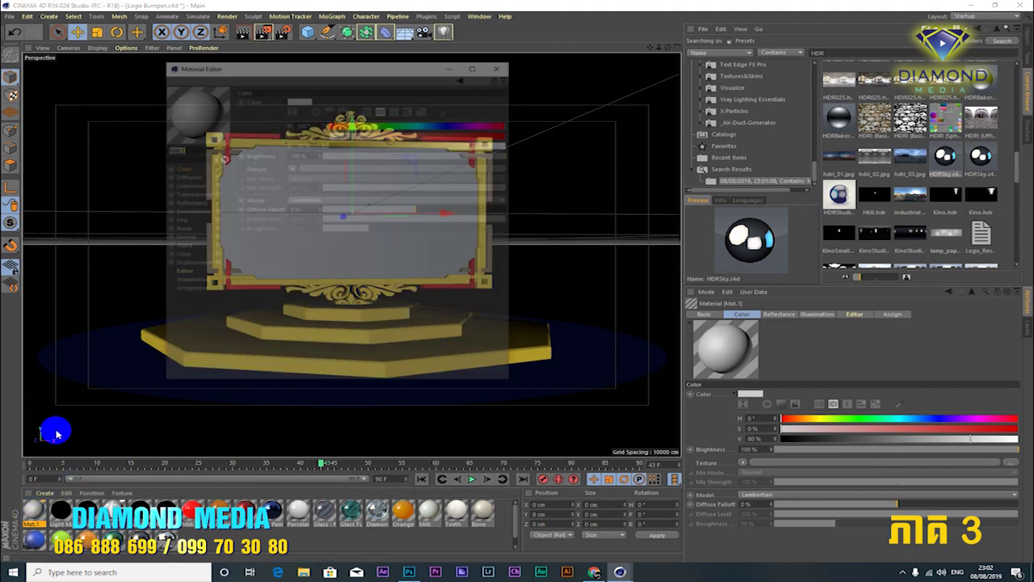
# Turn off Mat.1's Color channel and enable a plain white Luminance channel
pyautogui.click(215, 168)
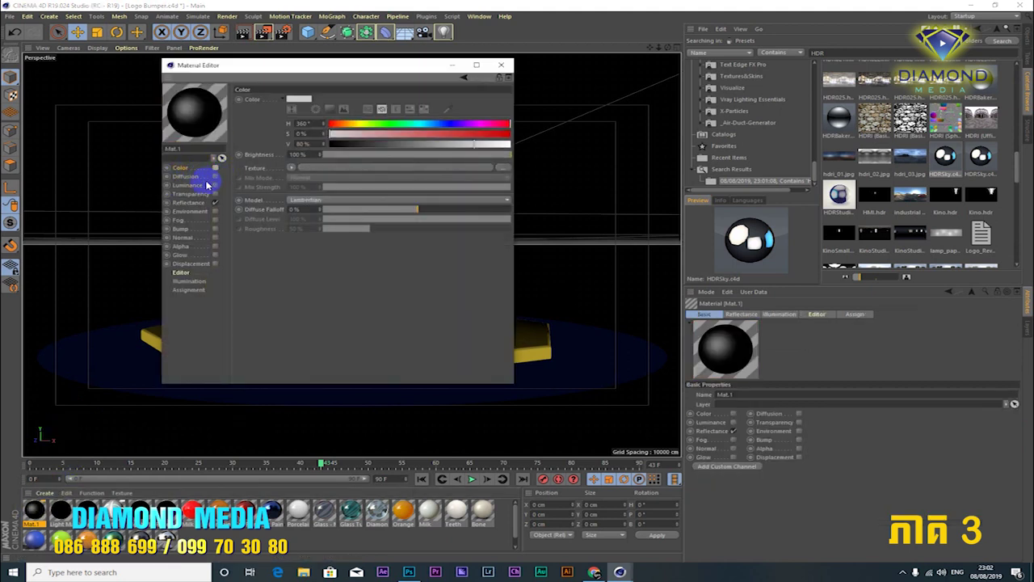
pyautogui.click(192, 189)
pyautogui.click(215, 185)
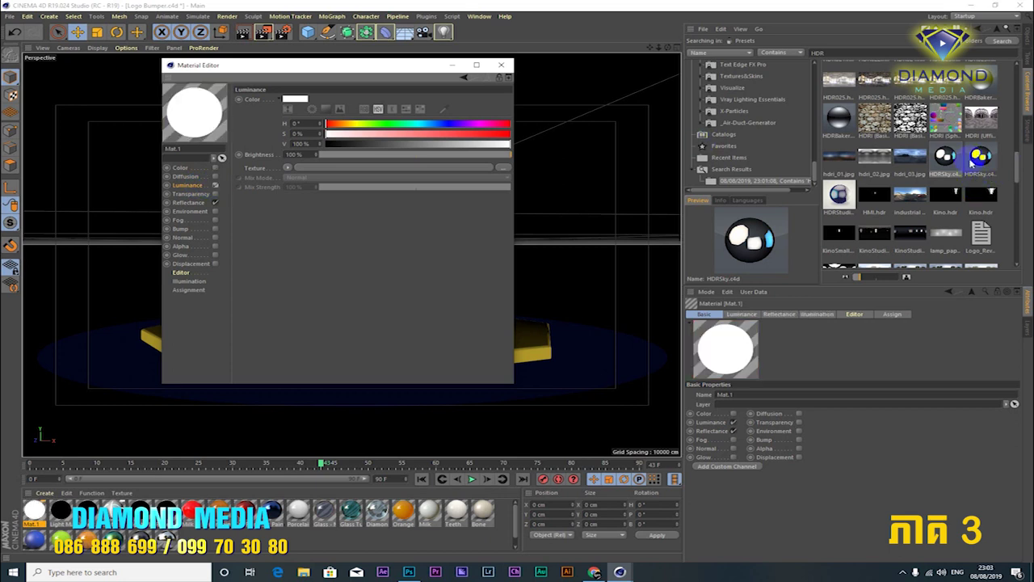
pyautogui.scroll(-2, 969, 162)
pyautogui.scroll(-2, 965, 158)
pyautogui.scroll(-2, 961, 153)
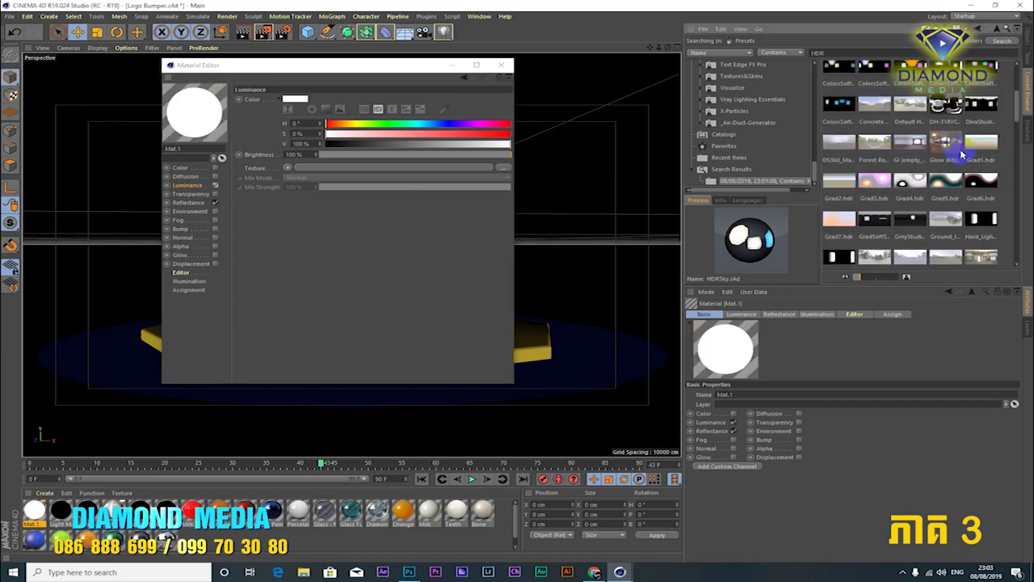
pyautogui.scroll(4, 962, 153)
# Load ColorSoftboxStudio.hdr as Mat.1's luminance texture and close the Material Editor
pyautogui.click(198, 177)
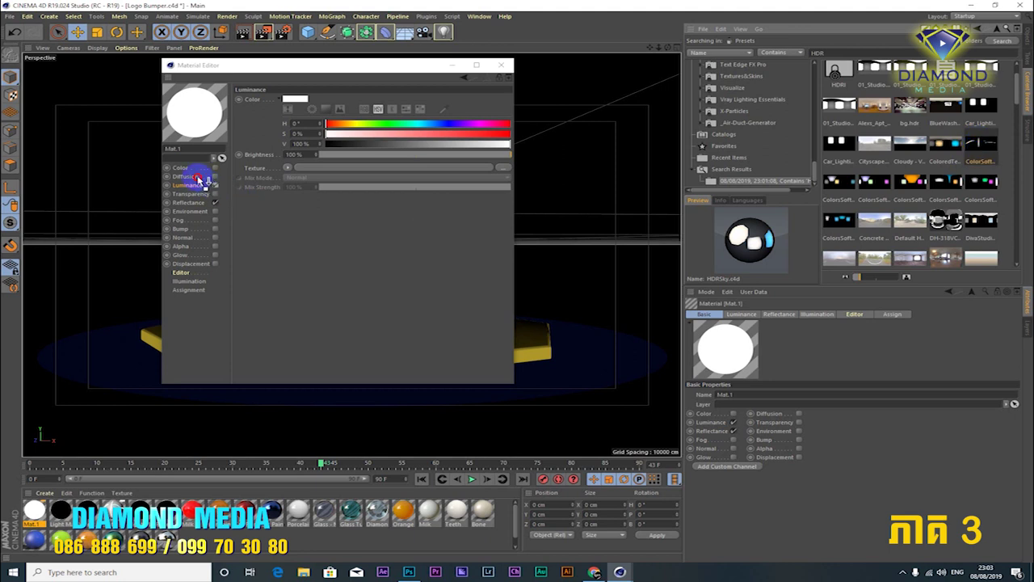
pyautogui.click(180, 194)
pyautogui.click(187, 185)
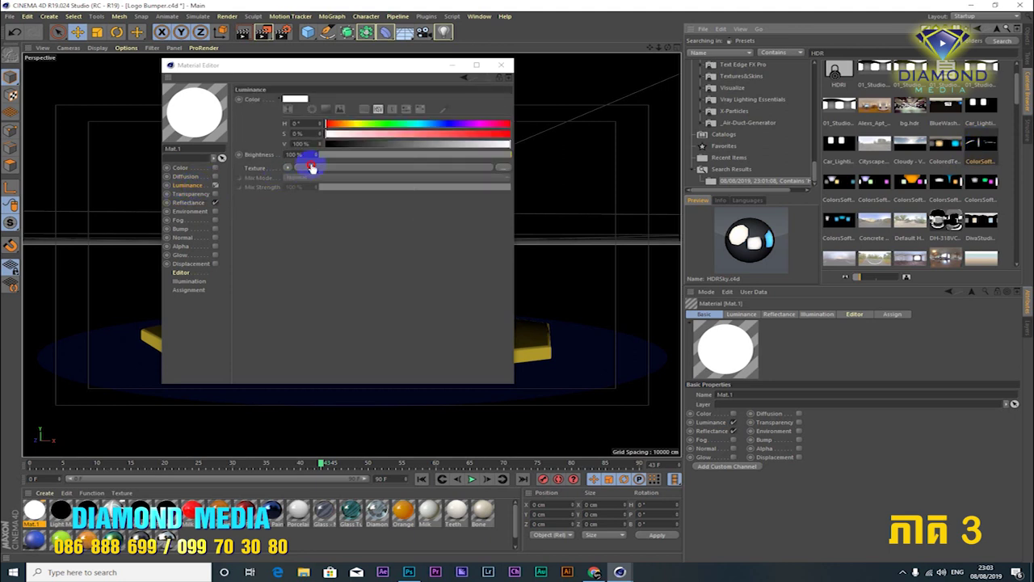
pyautogui.moveTo(303, 169); pyautogui.dragTo(303, 170)
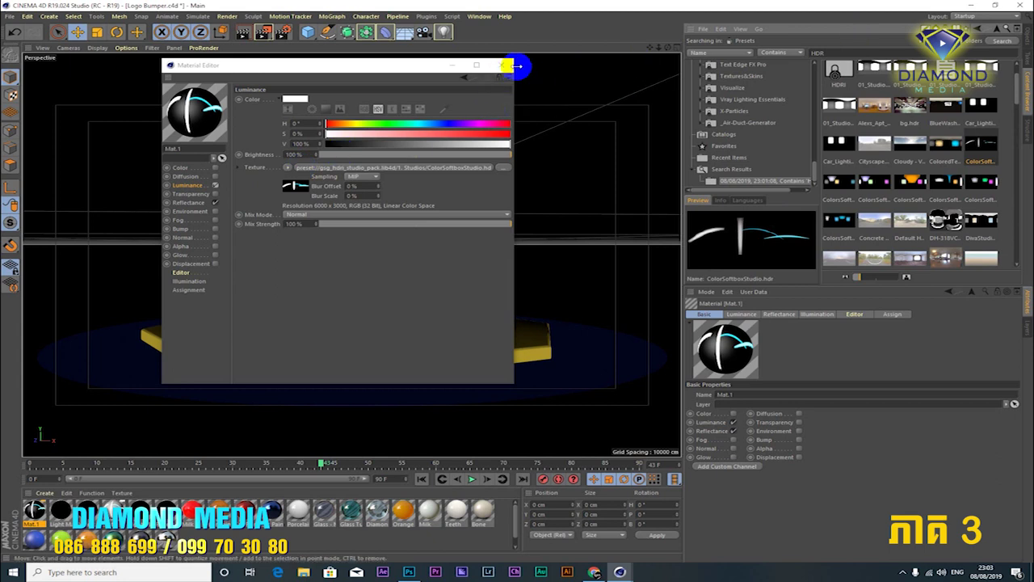
pyautogui.click(504, 65)
pyautogui.click(1029, 41)
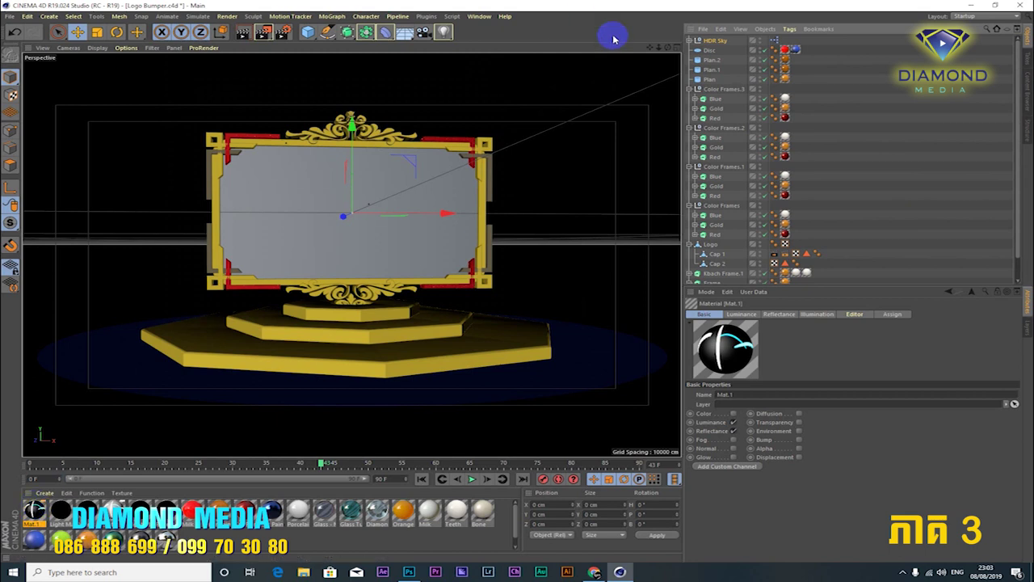
# Expand HDR Sky and apply Mat.1 to its Illumination Sky and Reflection Sky
pyautogui.click(689, 41)
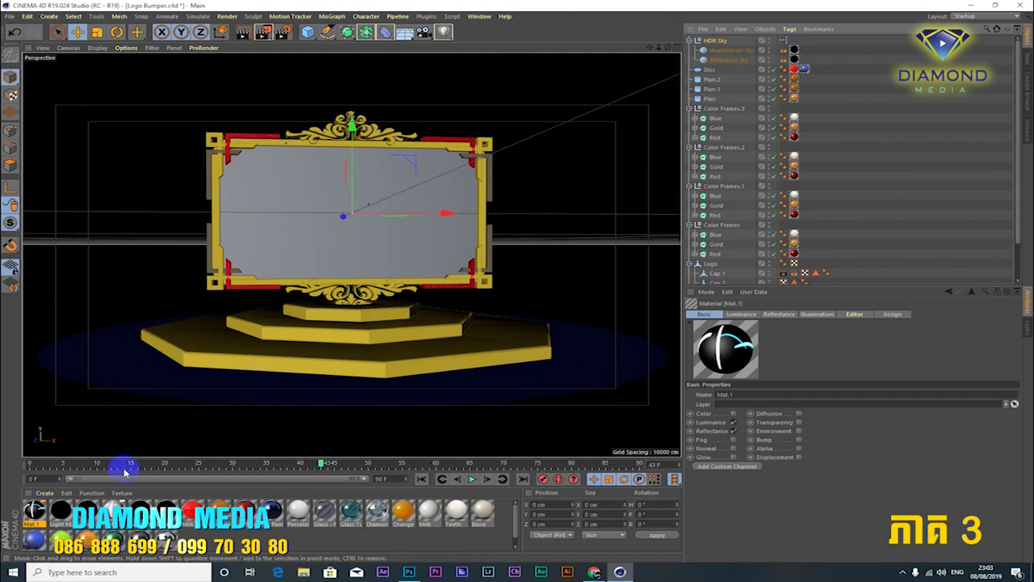
pyautogui.moveTo(36, 512); pyautogui.dragTo(781, 88)
pyautogui.moveTo(795, 51); pyautogui.dragTo(794, 50)
pyautogui.moveTo(38, 510); pyautogui.dragTo(760, 102)
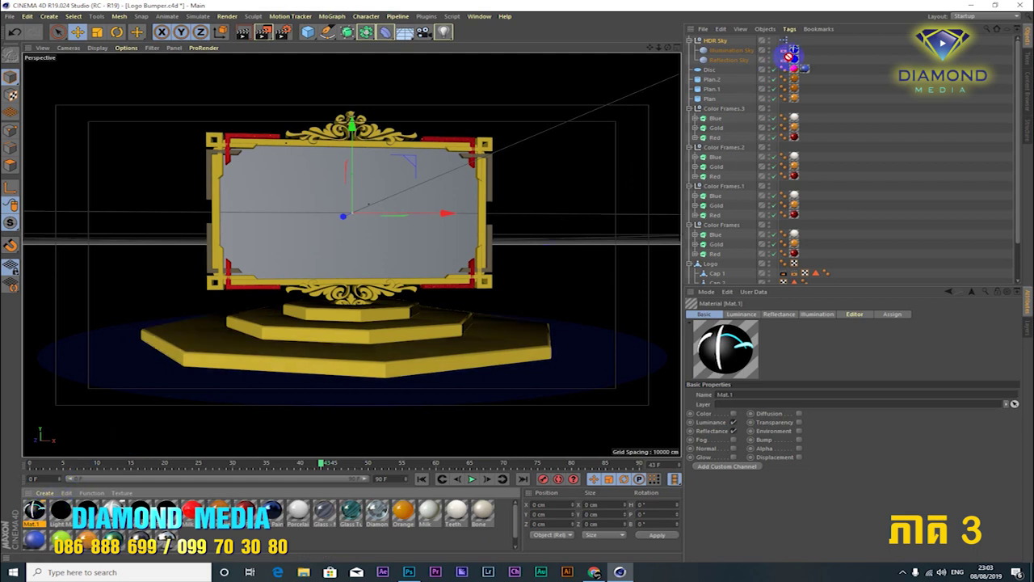
pyautogui.moveTo(793, 58); pyautogui.dragTo(793, 59)
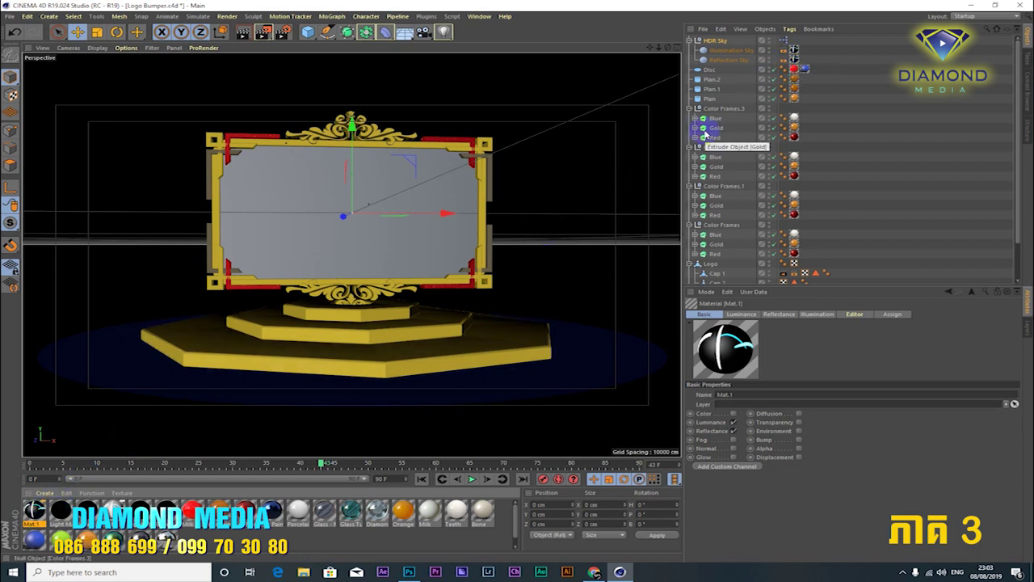
# Rotate the HDR Sky to -155° in its controls and render a viewport preview
pyautogui.moveTo(395, 466)
pyautogui.mouseDown()
pyautogui.moveTo(107, 463)
pyautogui.moveTo(281, 462)
pyautogui.mouseUp()
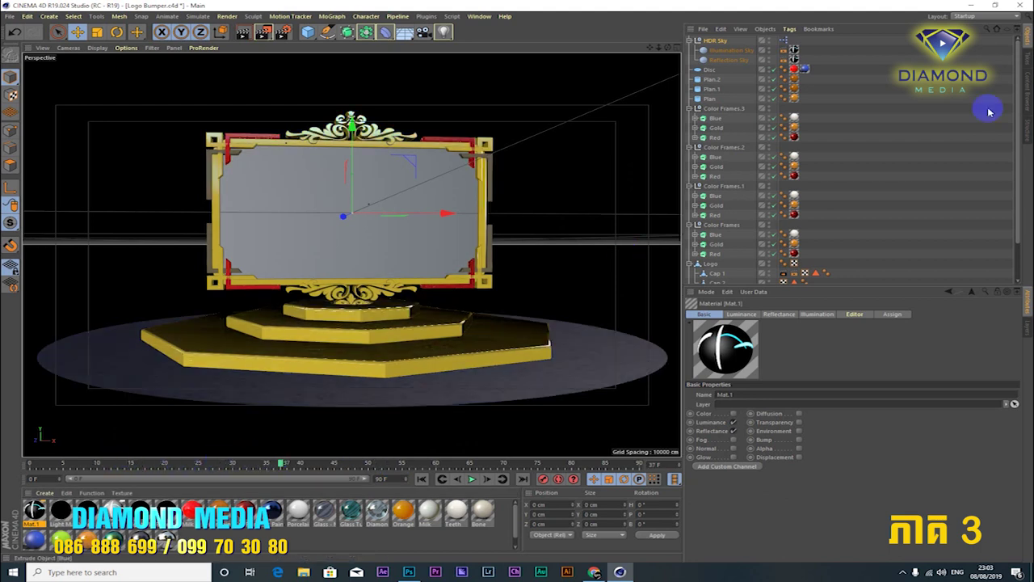
pyautogui.click(716, 40)
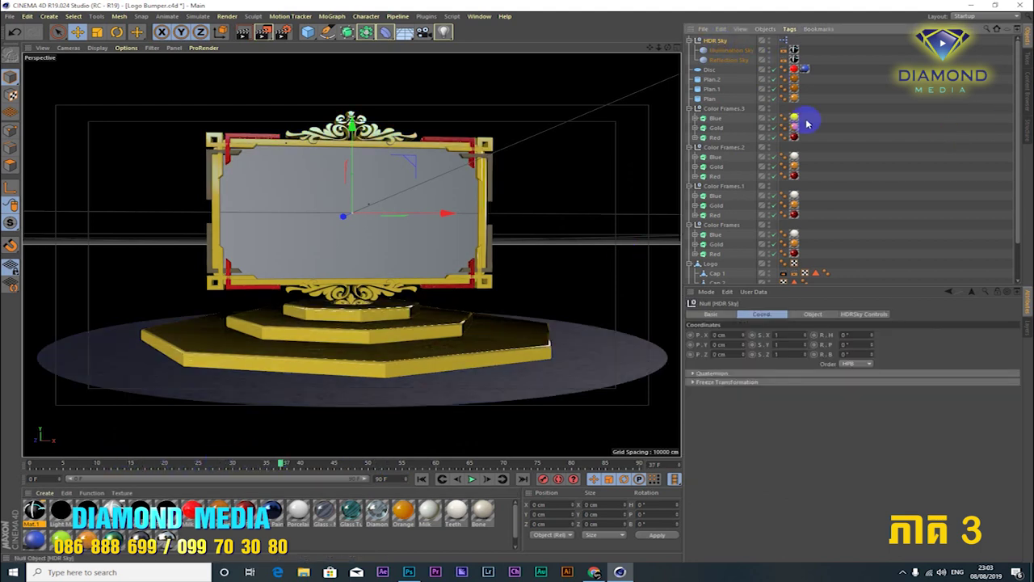
pyautogui.click(864, 314)
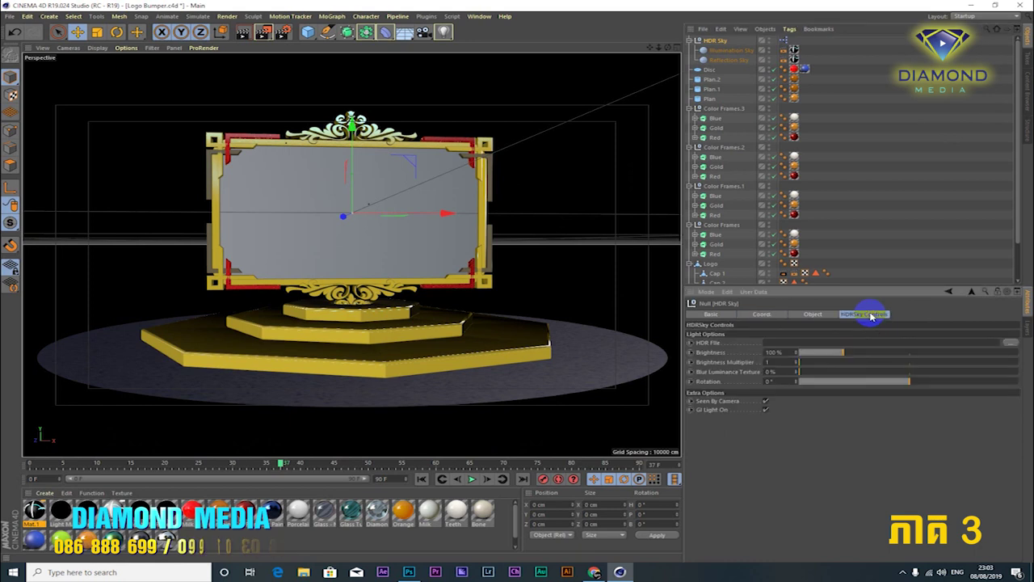
pyautogui.moveTo(879, 383)
pyautogui.mouseDown()
pyautogui.moveTo(828, 370)
pyautogui.moveTo(861, 365)
pyautogui.mouseUp()
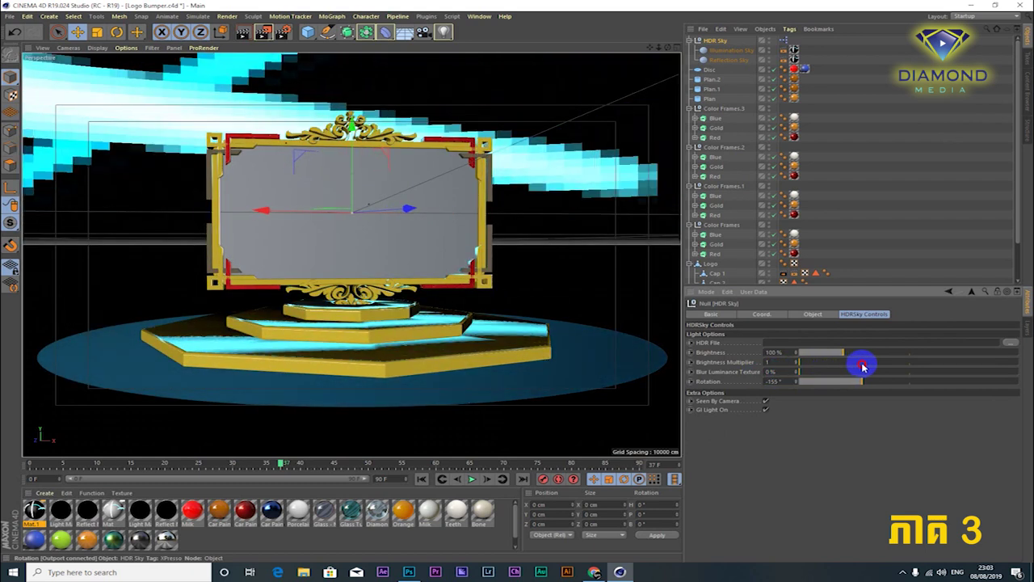
pyautogui.click(241, 36)
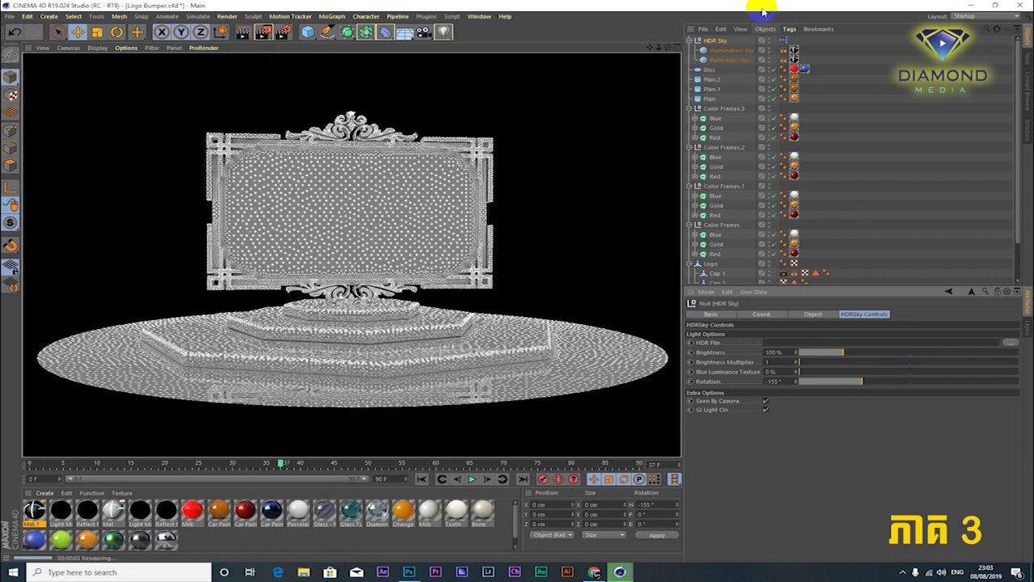
# Extend the timeline to 200 frames and keyframe HDR Sky rotation at -360° on frame 0
pyautogui.click(760, 220)
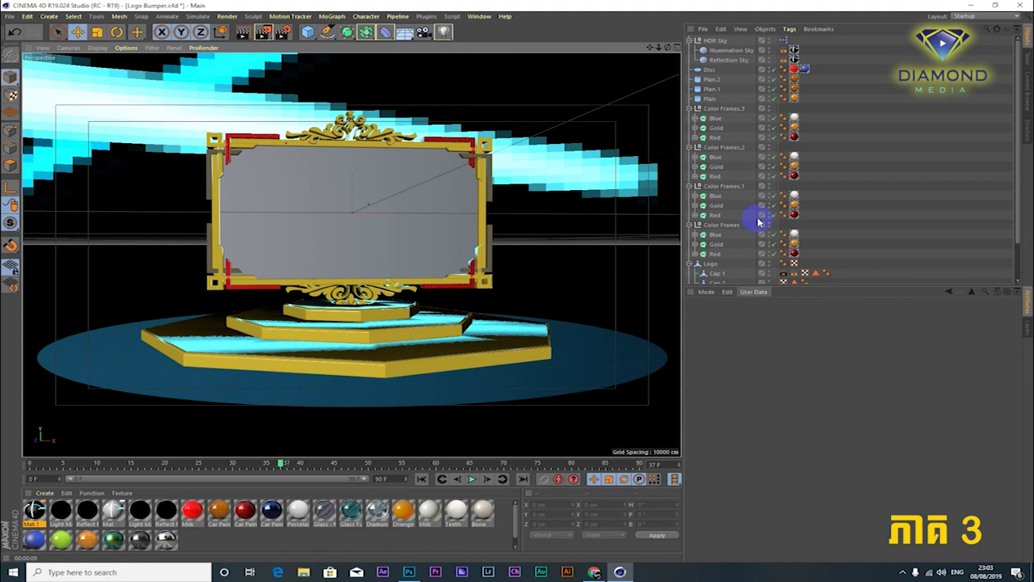
pyautogui.click(716, 41)
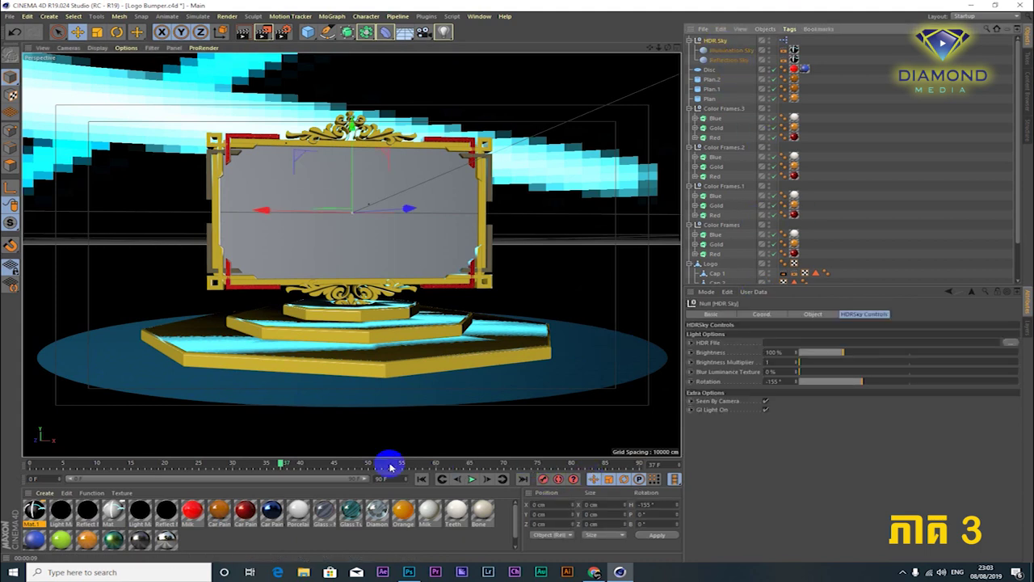
pyautogui.moveTo(365, 466); pyautogui.dragTo(16, 466)
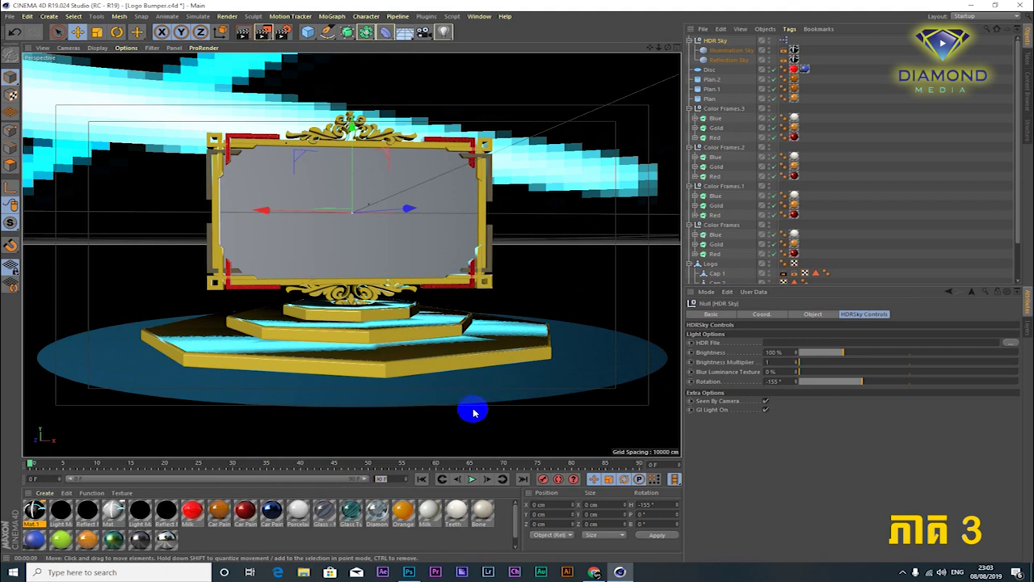
pyautogui.moveTo(212, 480); pyautogui.dragTo(369, 480)
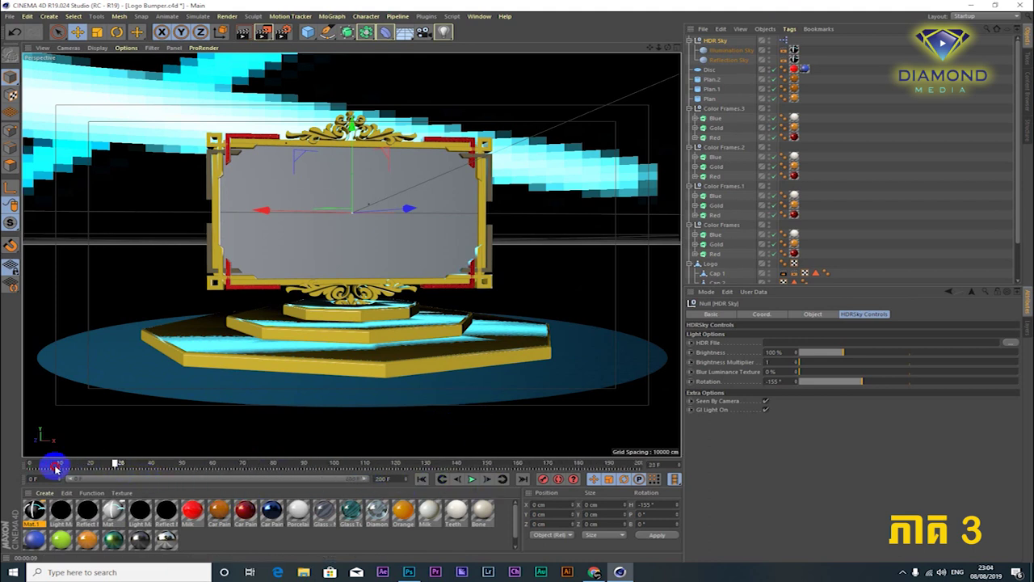
pyautogui.moveTo(824, 381); pyautogui.dragTo(762, 393)
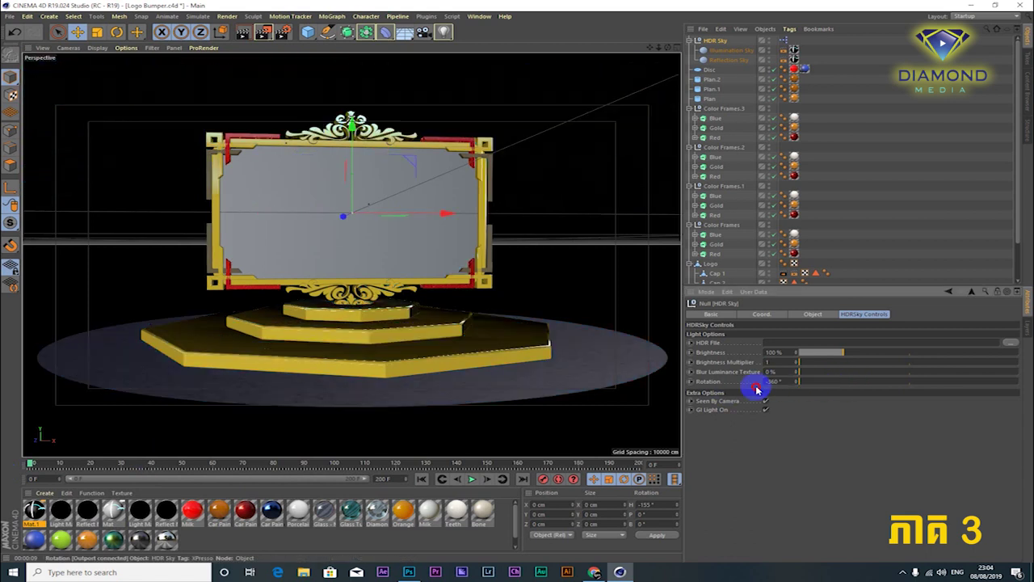
pyautogui.click(690, 381)
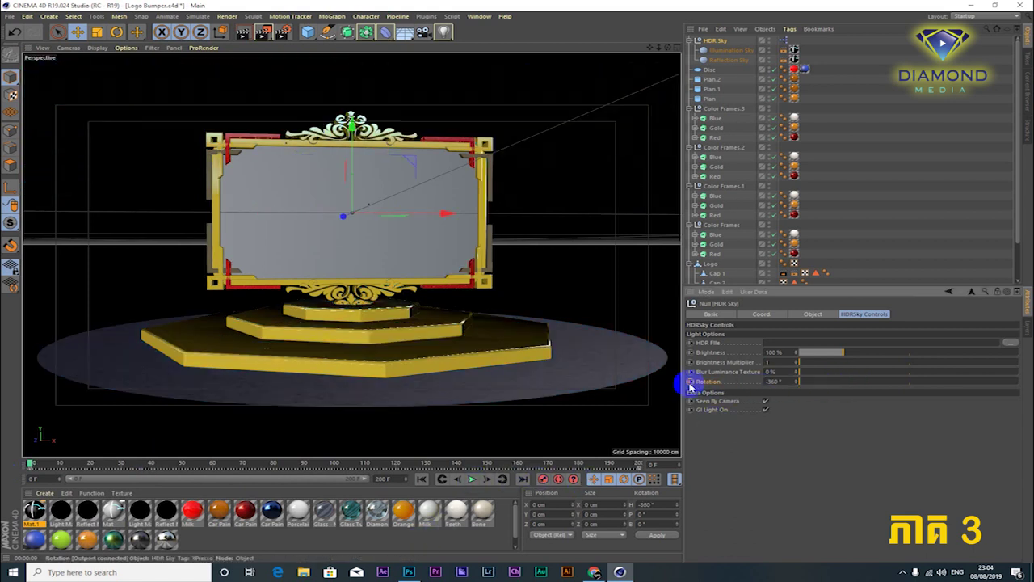
# Keyframe HDR Sky rotation at 360° on frame 200 and play back the animation
pyautogui.moveTo(65, 467); pyautogui.dragTo(686, 471)
pyautogui.moveTo(813, 380); pyautogui.dragTo(1026, 380)
pyautogui.click(691, 381)
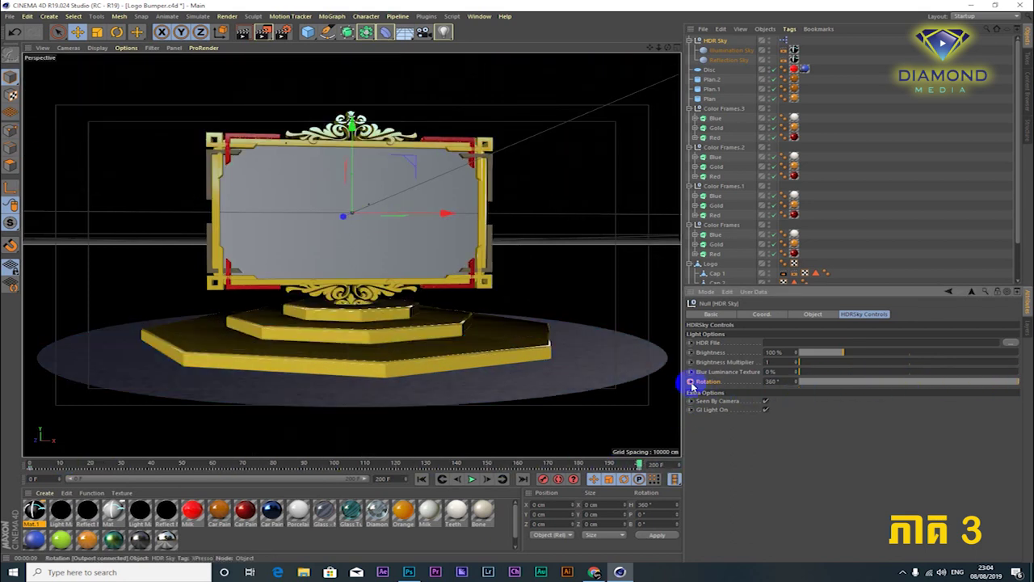
pyautogui.moveTo(589, 465); pyautogui.dragTo(11, 485)
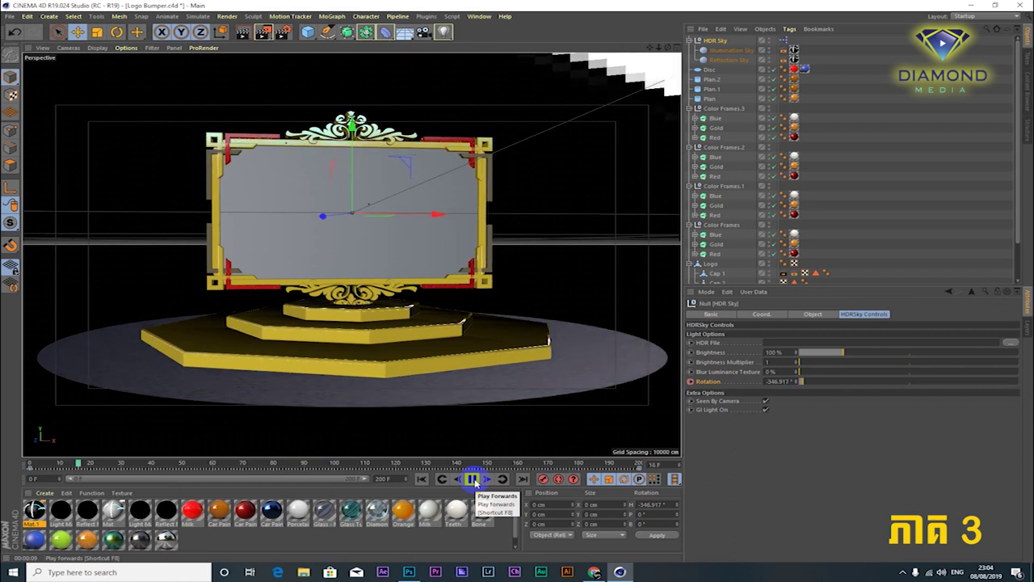
pyautogui.click(473, 479)
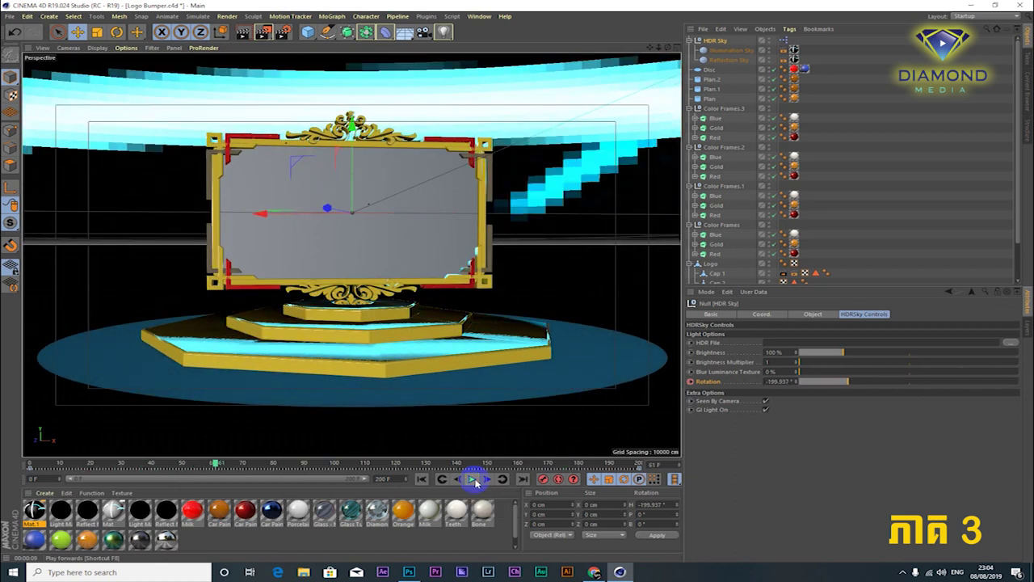